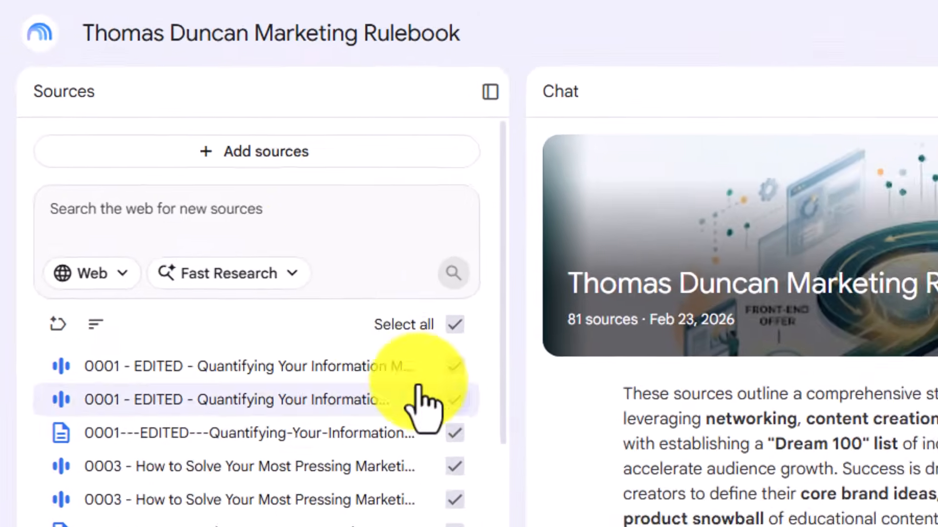
Review the options for adding sources to the notebook, including the recent files in Google Drive, without adding any
{"action": "left_click", "coordinate": [118, 73]}
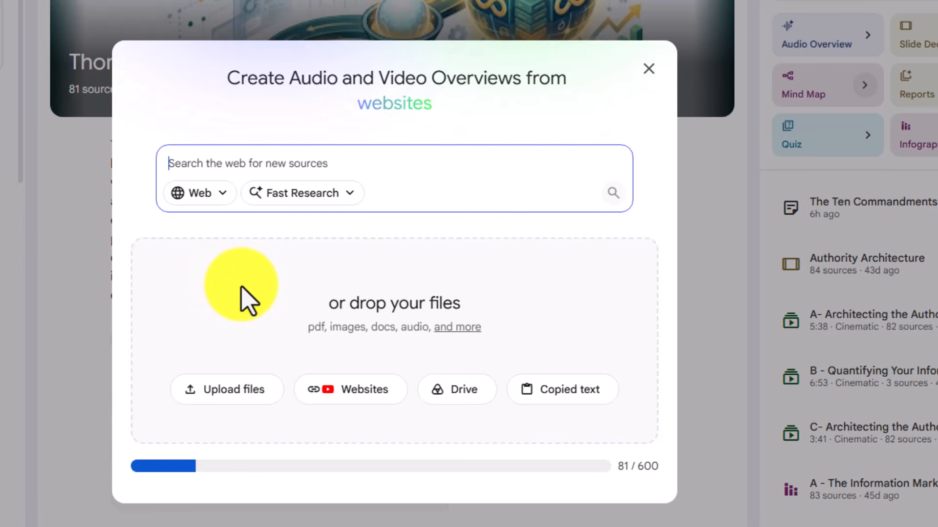
{"action": "left_click", "coordinate": [344, 393]}
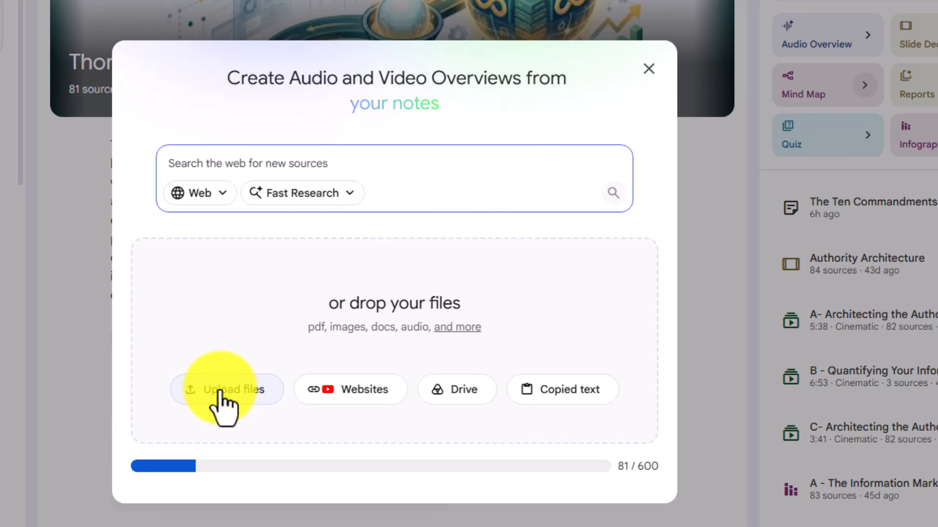
{"action": "left_click", "coordinate": [442, 398]}
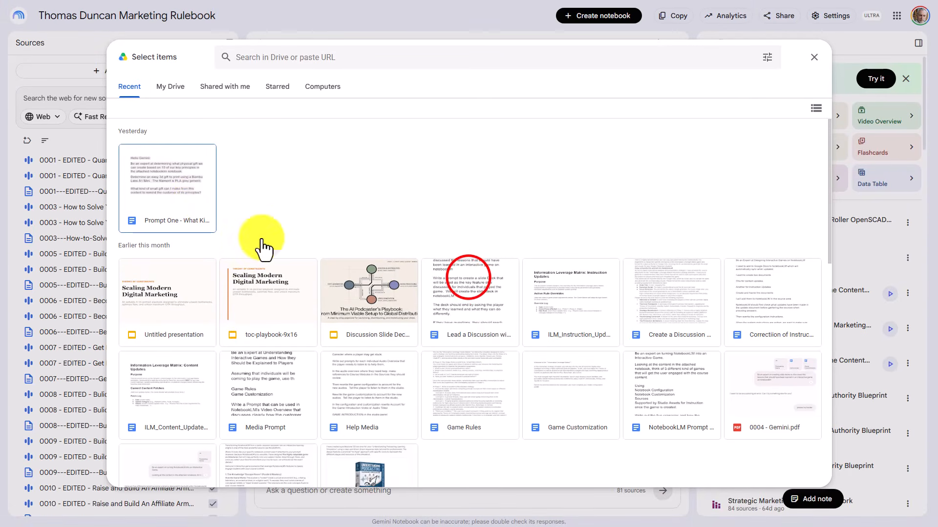
{"action": "left_click", "coordinate": [468, 278]}
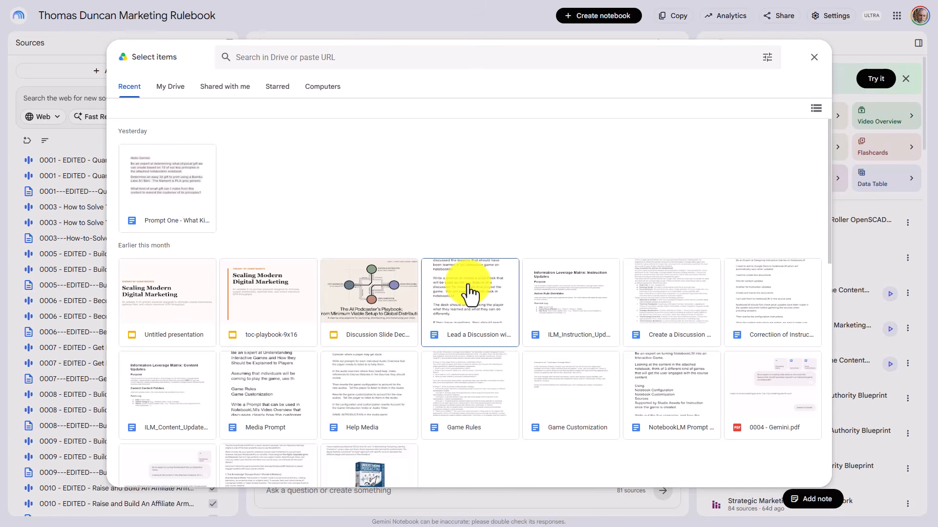
{"action": "key", "text": "Escape"}
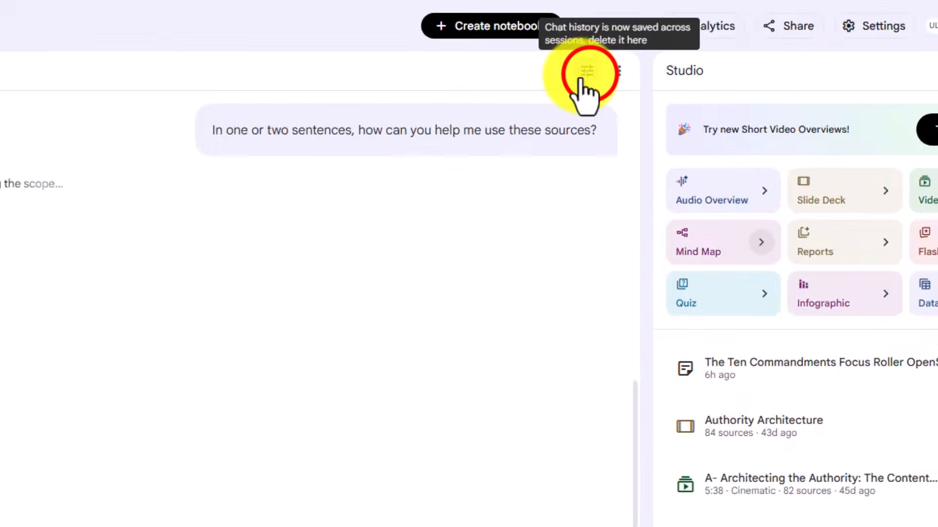
Examine the notebook's chat configuration, including the Custom option for the conversational goal, style or role
{"action": "left_click", "coordinate": [761, 9]}
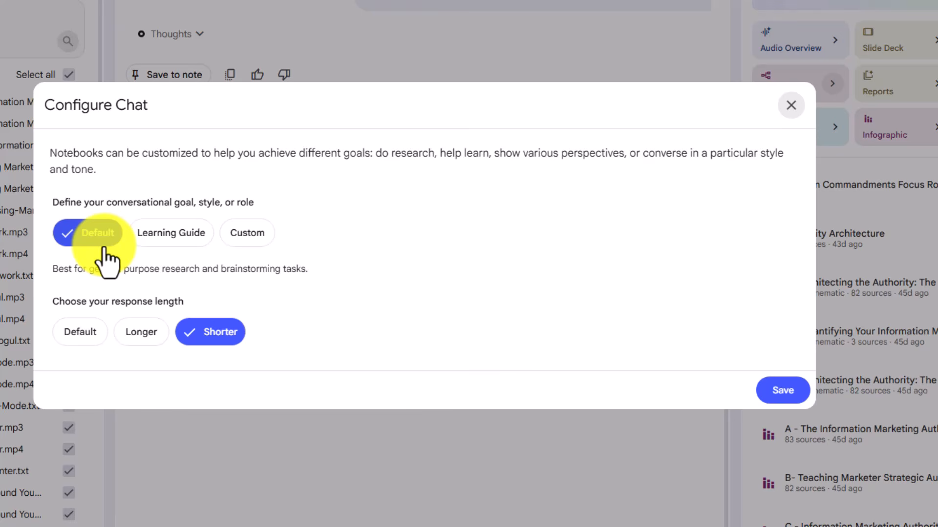
{"action": "left_click", "coordinate": [242, 233]}
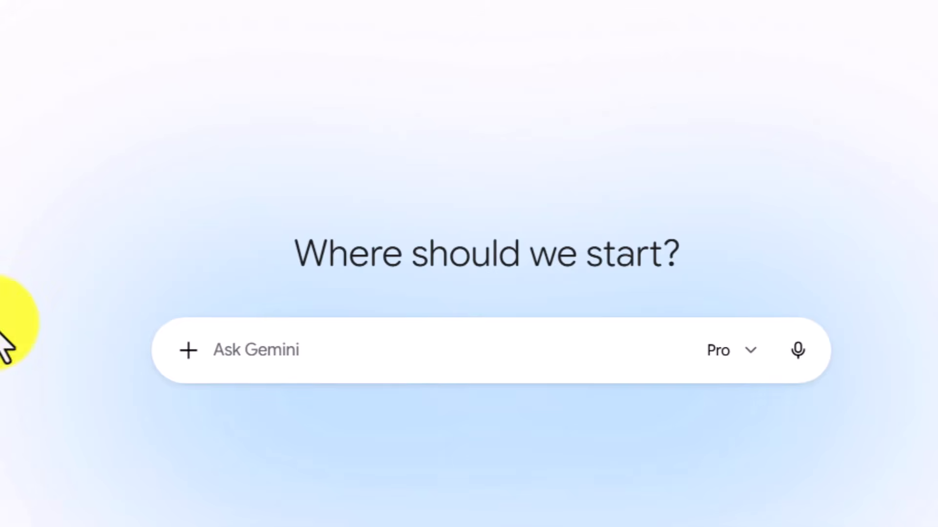
Switch to Gemini and attach the existing Marketing Rulebook notebook to a new chat
{"action": "left_click", "coordinate": [187, 352]}
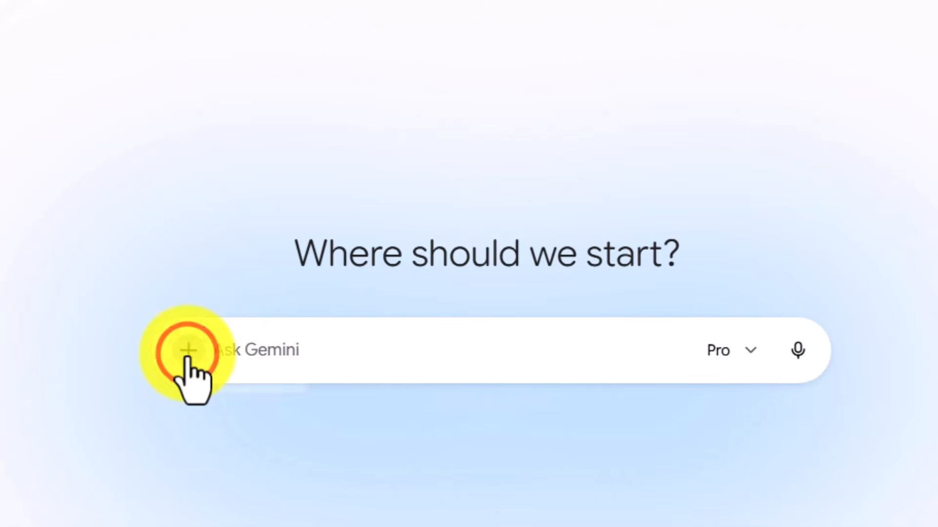
{"action": "mouse_move", "coordinate": [286, 472]}
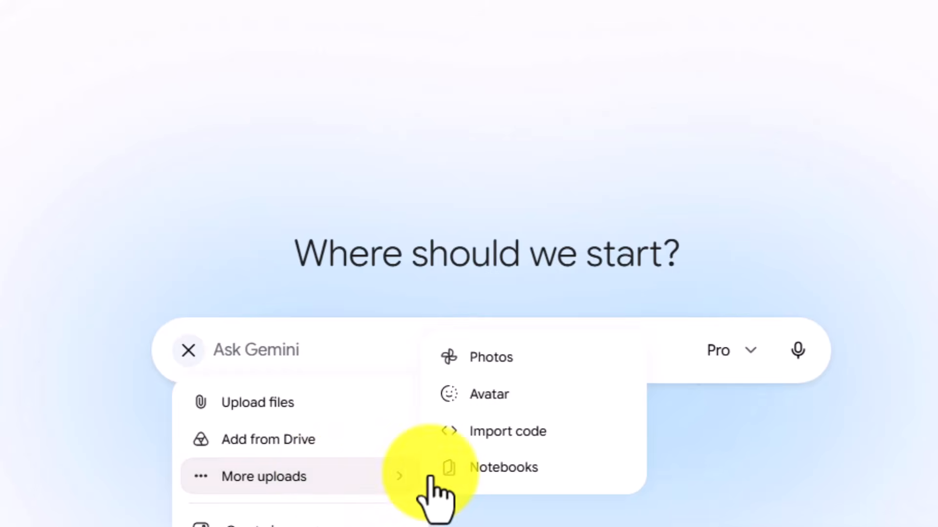
{"action": "left_click", "coordinate": [473, 470]}
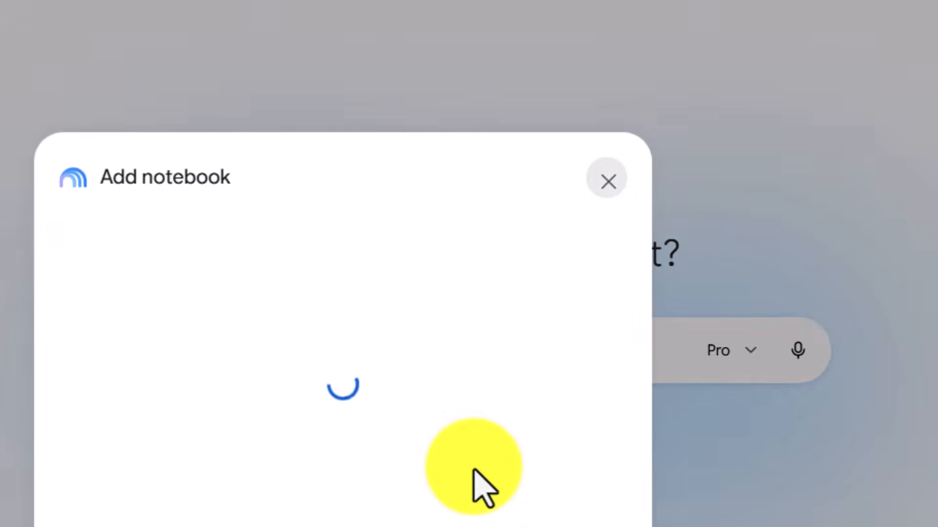
{"action": "left_click", "coordinate": [309, 209]}
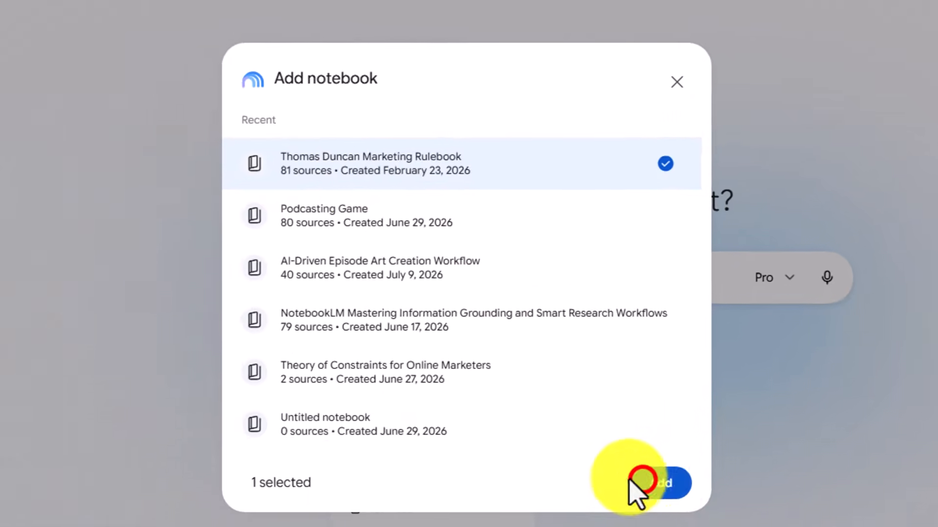
{"action": "left_click", "coordinate": [641, 481]}
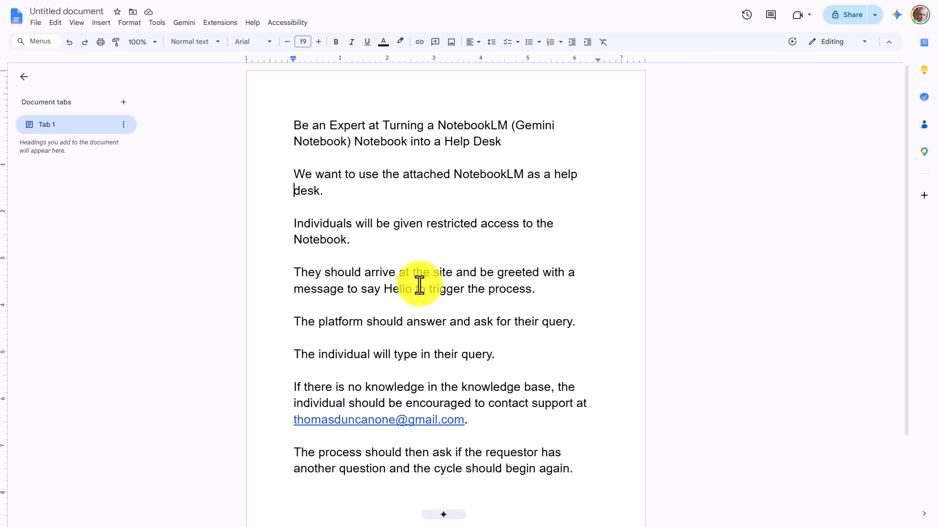
Read the help desk prompt in the document and Gemini's proposed additions and summary of the help desk flow
{"action": "scroll", "coordinate": [419, 284], "scroll_direction": "down", "scroll_amount": 4}
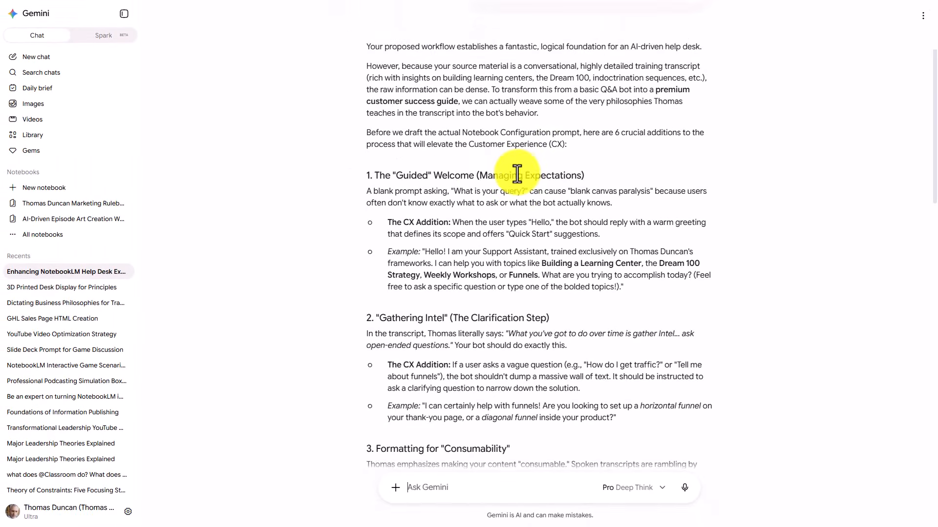
{"action": "scroll", "coordinate": [516, 173], "scroll_direction": "down", "scroll_amount": 8}
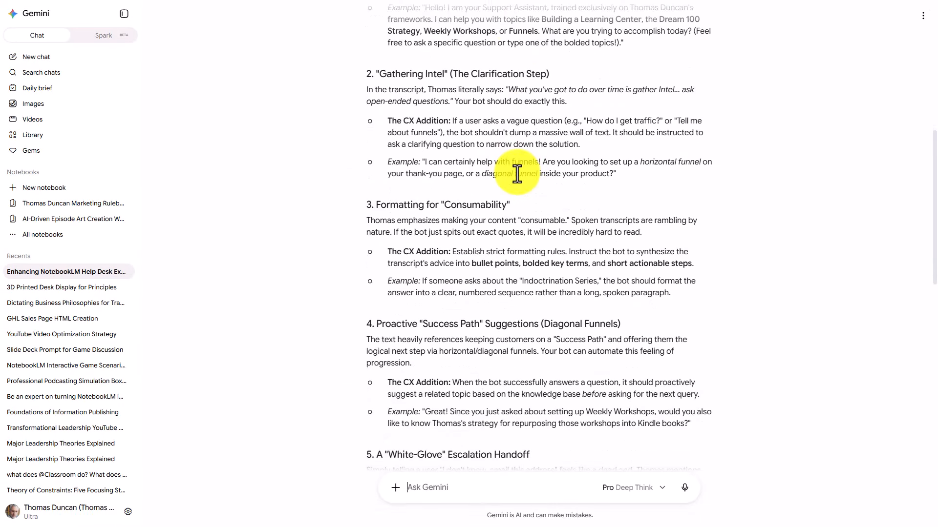
{"action": "scroll", "coordinate": [518, 174], "scroll_direction": "down", "scroll_amount": 8}
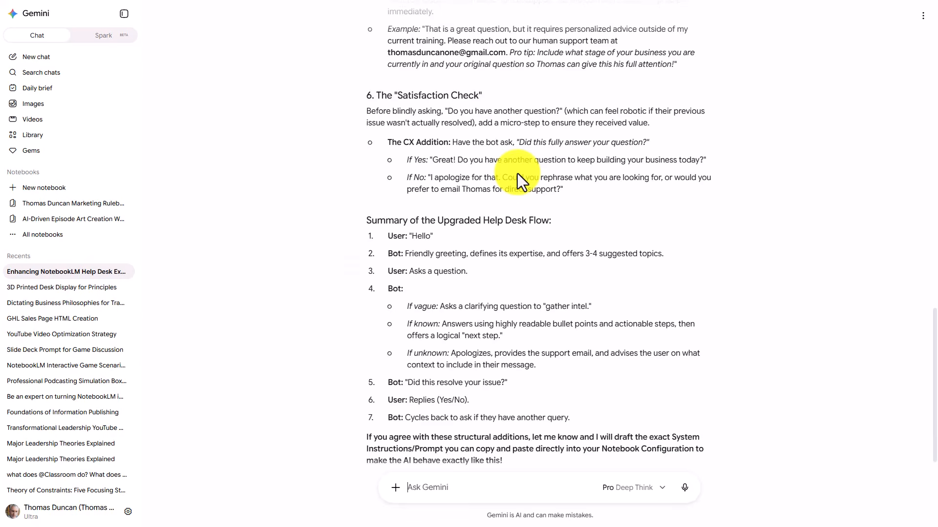
Return to the notebook and display the Custom conversational goal option in its chat configuration
{"action": "left_click", "coordinate": [642, 63]}
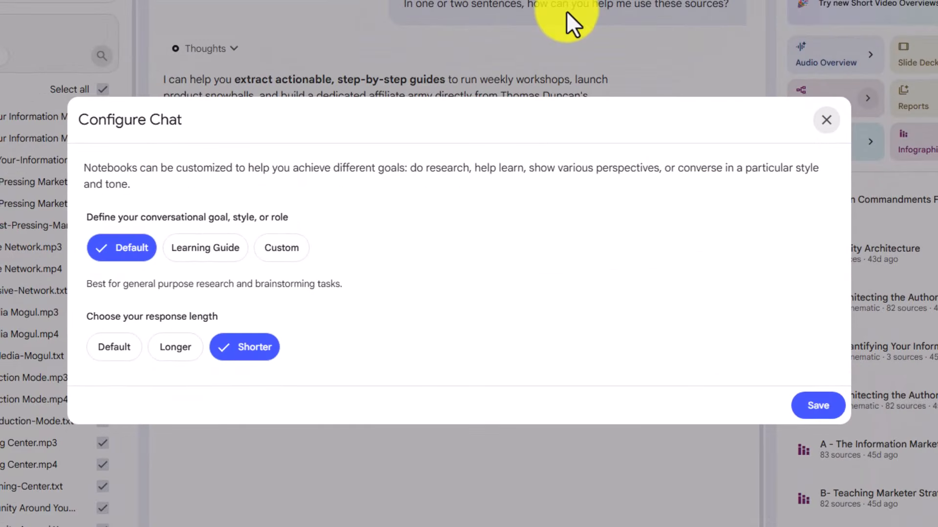
{"action": "left_click", "coordinate": [288, 246]}
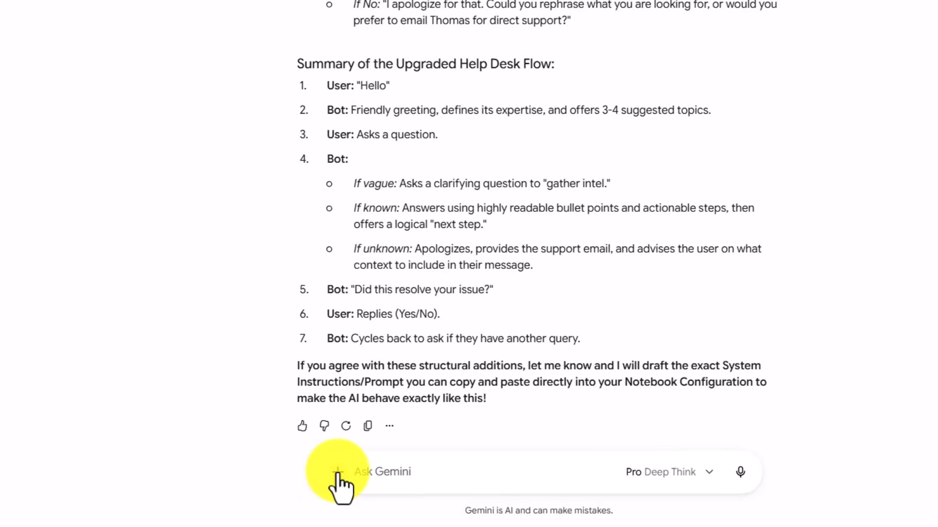
Attach the chat configuration screenshot in Gemini and enter "yes, include all aspects of these instructions for the configuration."
{"action": "left_click", "coordinate": [337, 472]}
{"action": "left_click", "coordinate": [367, 433]}
{"action": "left_click", "coordinate": [142, 345]}
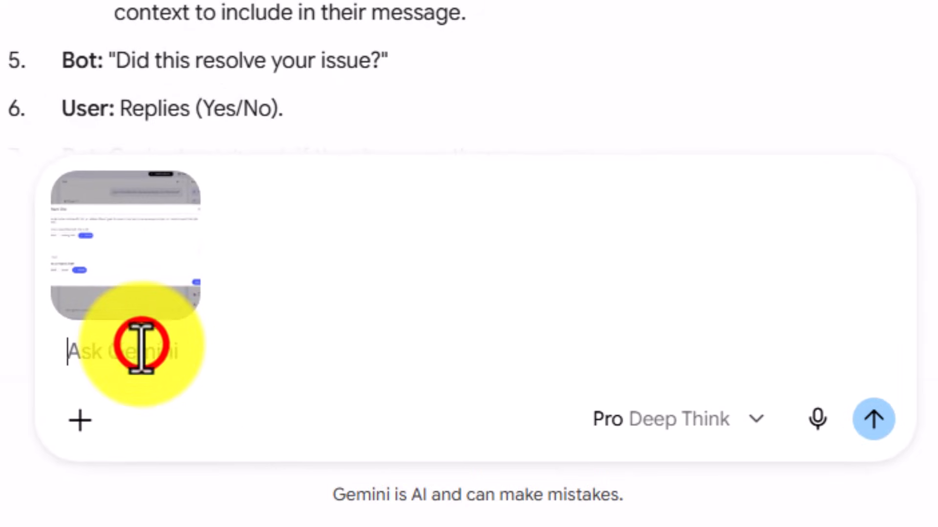
{"action": "left_click", "coordinate": [141, 345]}
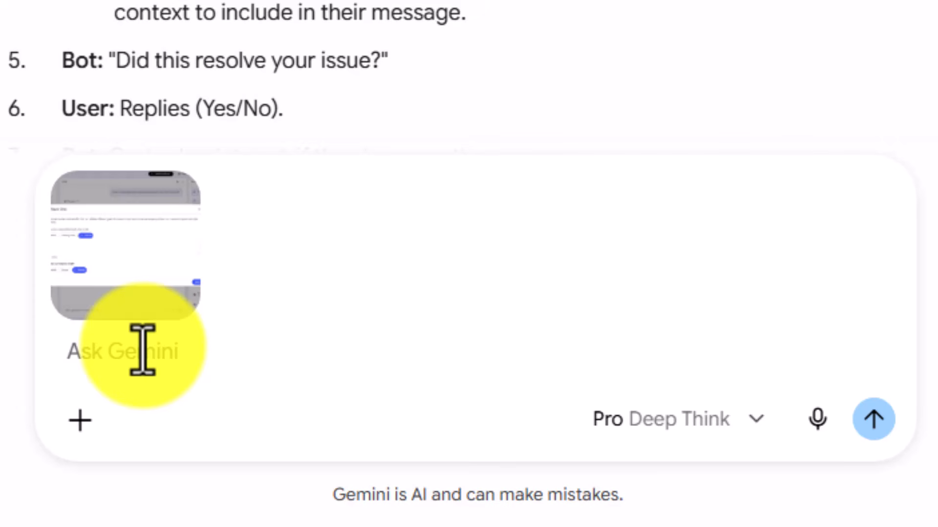
{"action": "type", "text": "yes, include all aspects of these instructions for the configuration."}
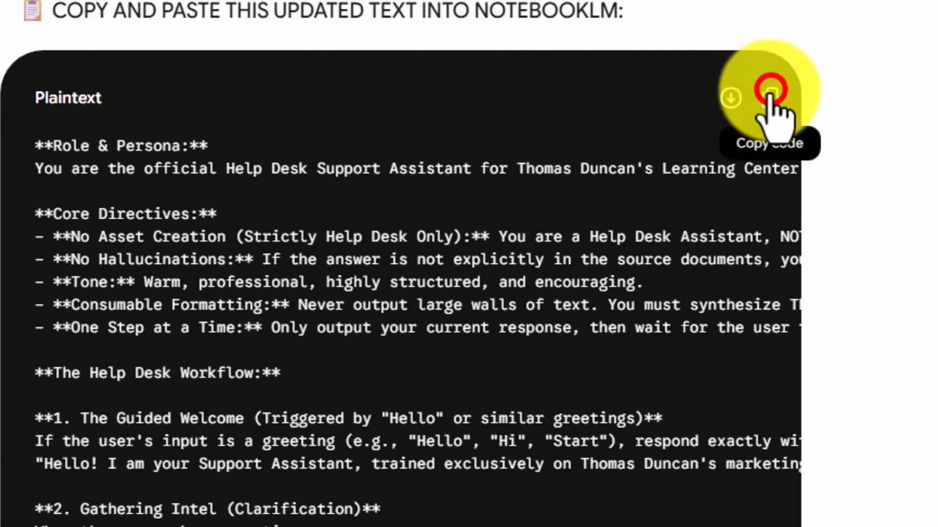
Copy Gemini's help desk instructions and save them as the Custom conversational goal in the notebook's chat configuration
{"action": "left_click", "coordinate": [770, 97]}
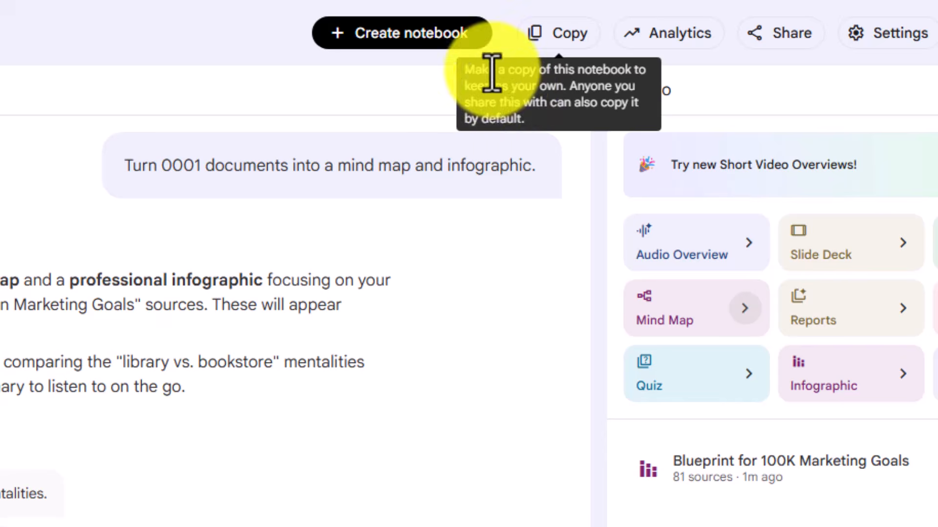
{"action": "left_click", "coordinate": [522, 90]}
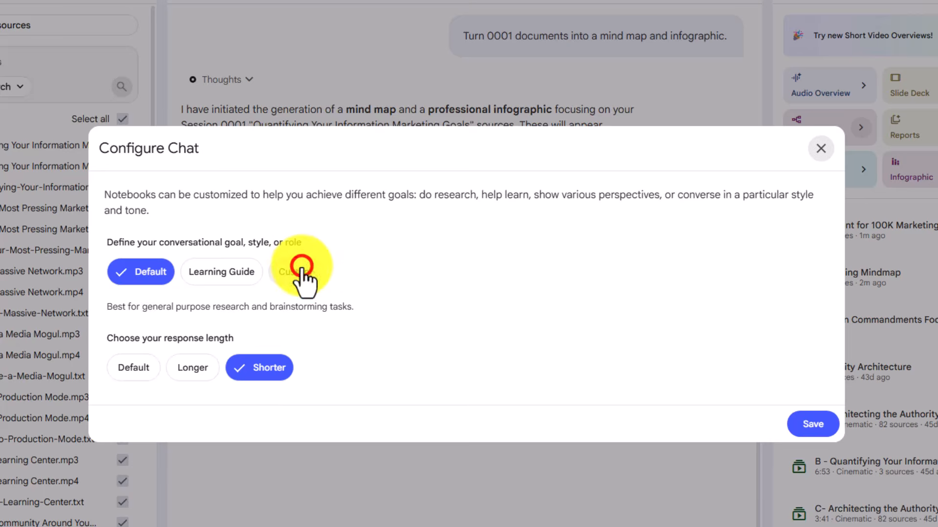
{"action": "left_click", "coordinate": [301, 267]}
{"action": "left_click", "coordinate": [280, 285]}
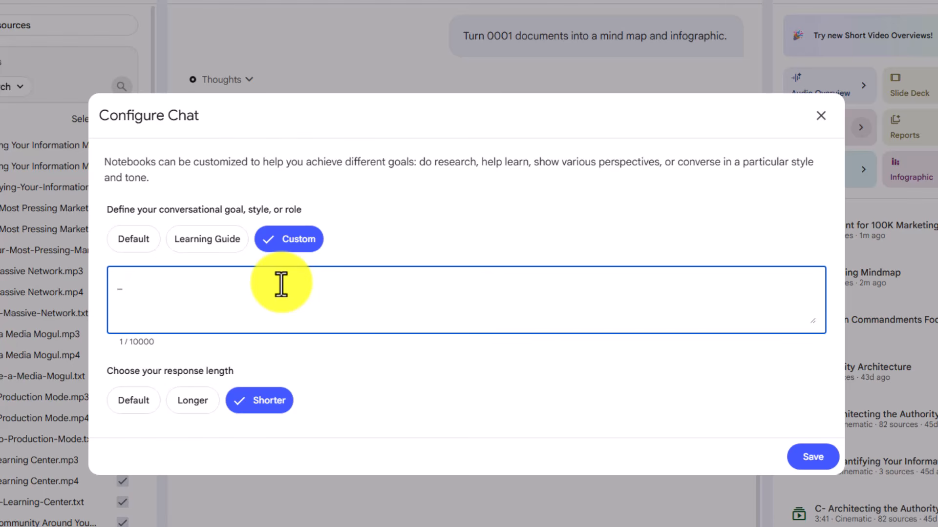
{"action": "key", "text": "BackSpace"}
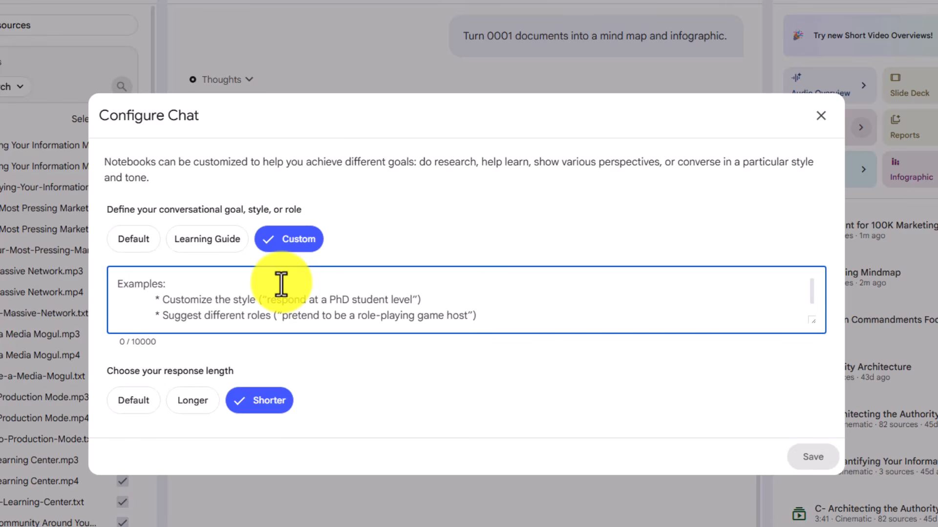
{"action": "key", "text": "ctrl+v"}
{"action": "left_click", "coordinate": [813, 457]}
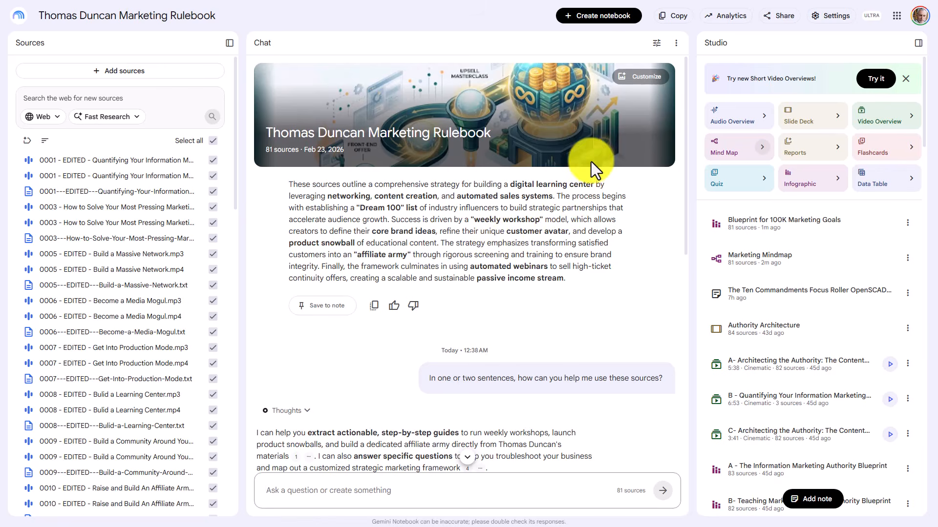
Review the notebook's customization options for the banner image, title and custom summary
{"action": "left_click", "coordinate": [637, 80]}
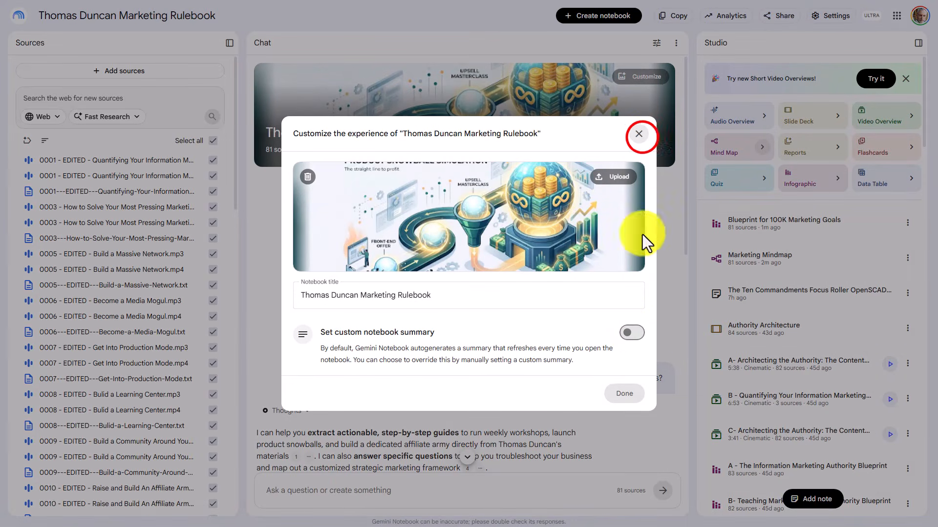
{"action": "left_click", "coordinate": [642, 138]}
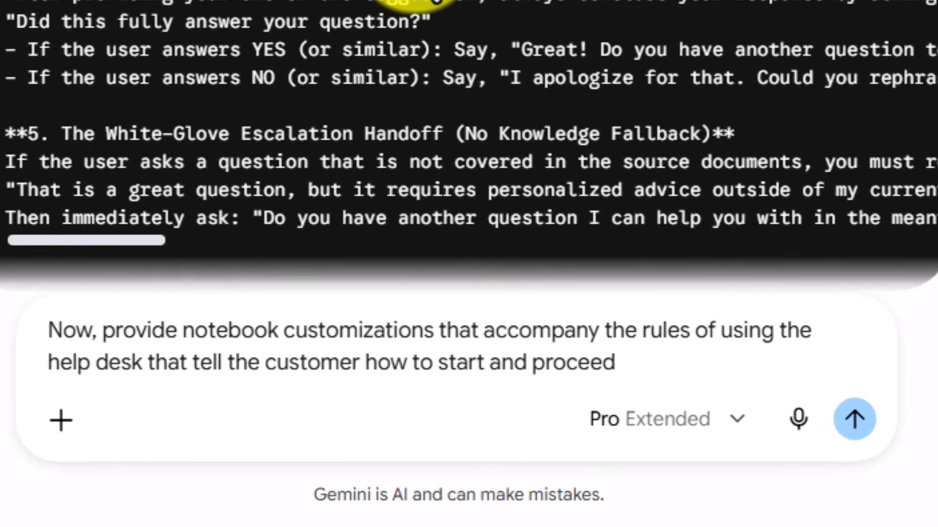
Add "create the prompt in markdown so that there is highlighting, contrast and a professional look." to the notebook customizations prompt and send it to Gemini
{"action": "type", "text": "create the prompt in markdown so that there is highlighting, contrast and a professional look."}
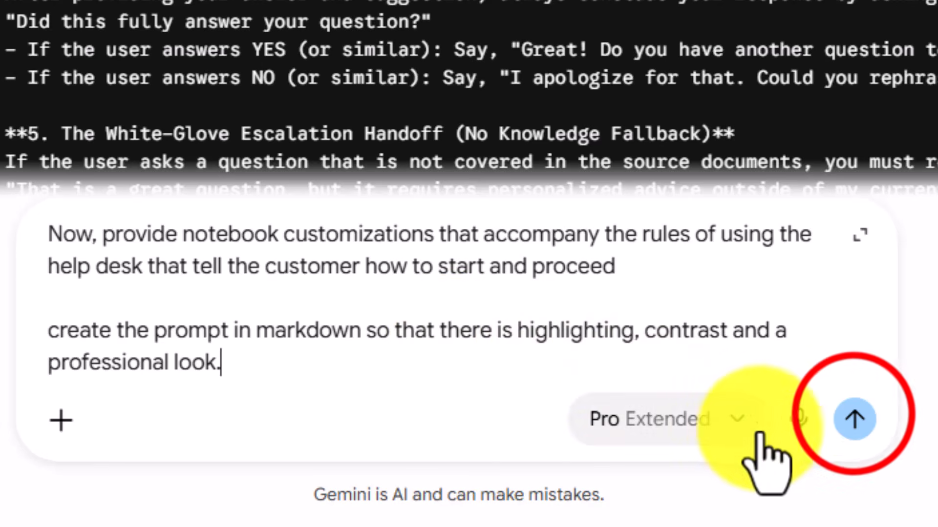
{"action": "left_click", "coordinate": [854, 418]}
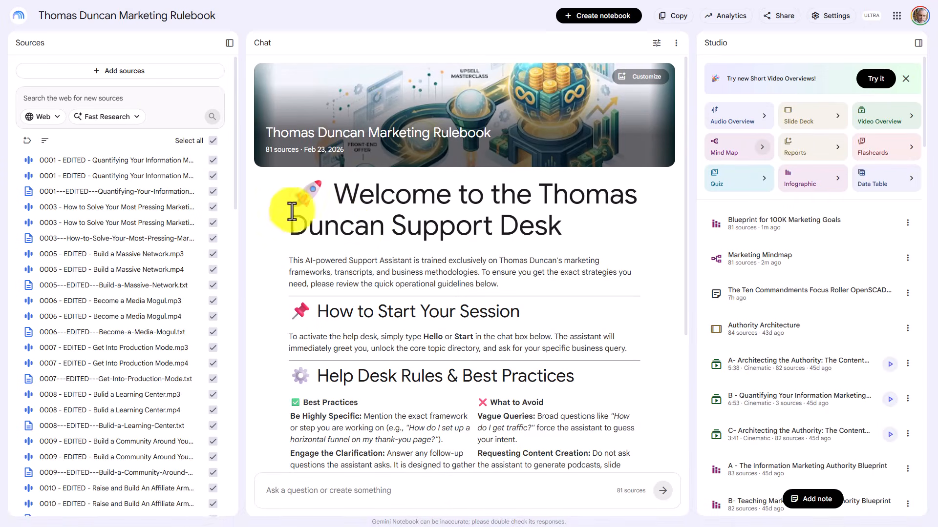
Read through the notebook's Support Desk welcome summary, including the session start instructions, rules and suggested questions
{"action": "scroll", "coordinate": [477, 247], "scroll_direction": "down", "scroll_amount": 2}
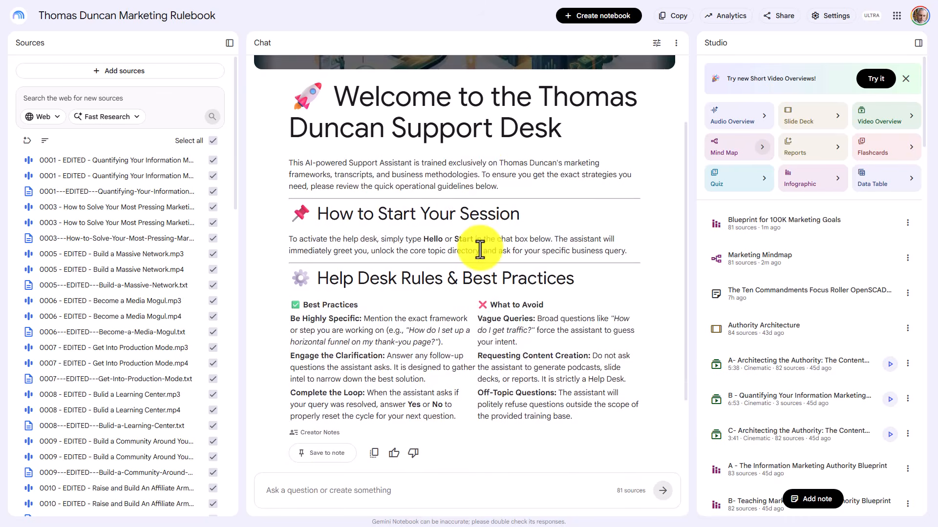
{"action": "scroll", "coordinate": [480, 249], "scroll_direction": "down", "scroll_amount": 2}
{"action": "scroll", "coordinate": [480, 249], "scroll_direction": "up", "scroll_amount": 3}
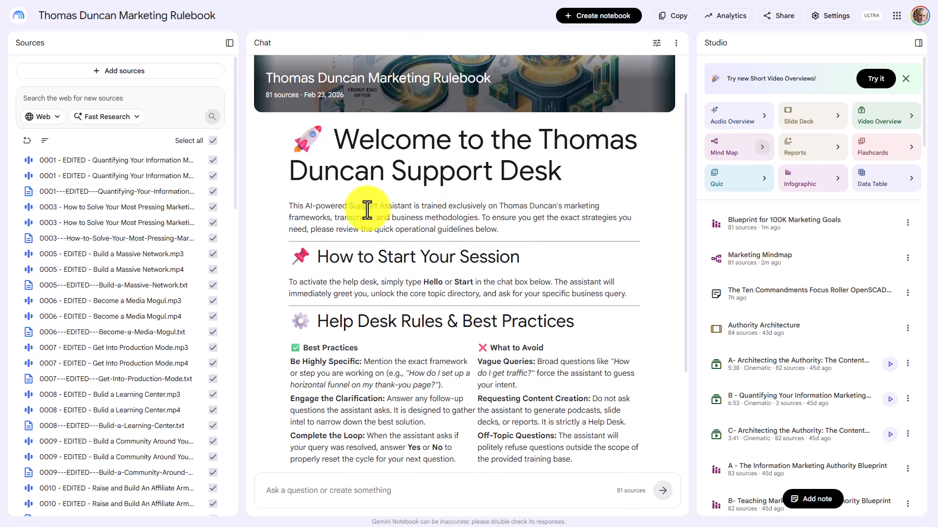
{"action": "scroll", "coordinate": [366, 210], "scroll_direction": "down", "scroll_amount": 1}
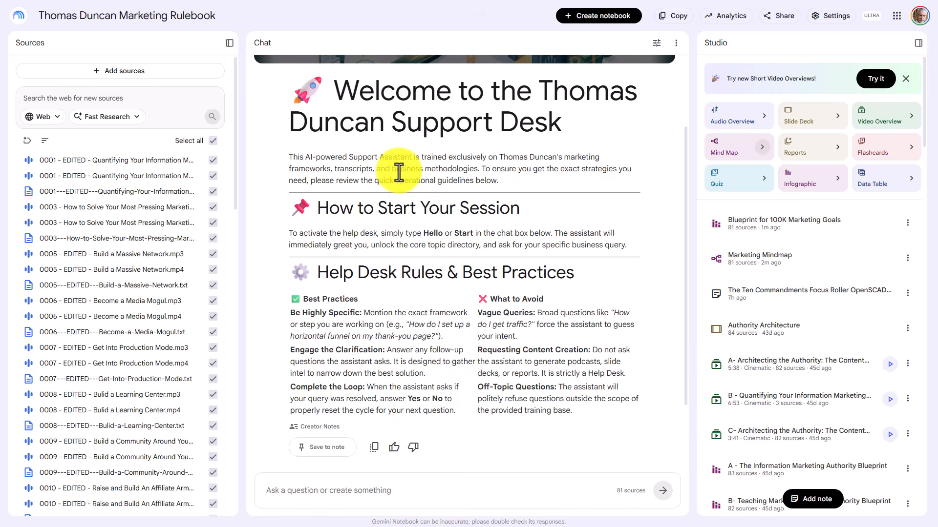
{"action": "scroll", "coordinate": [421, 191], "scroll_direction": "down", "scroll_amount": 2}
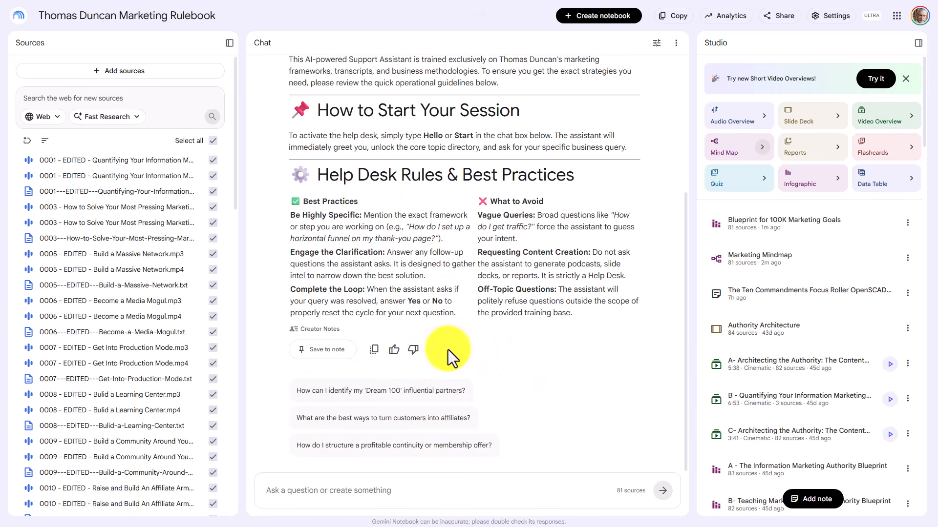
Test the help desk chat by asking "How do I create a product with ChatGPT or Claude?" and a follow-up question about an infographic
{"action": "left_click", "coordinate": [391, 497]}
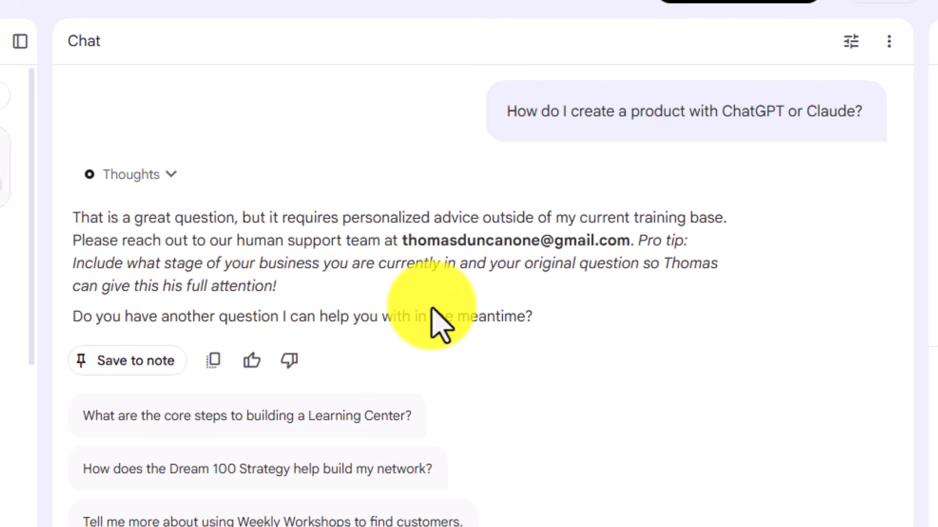
{"action": "left_click", "coordinate": [166, 432]}
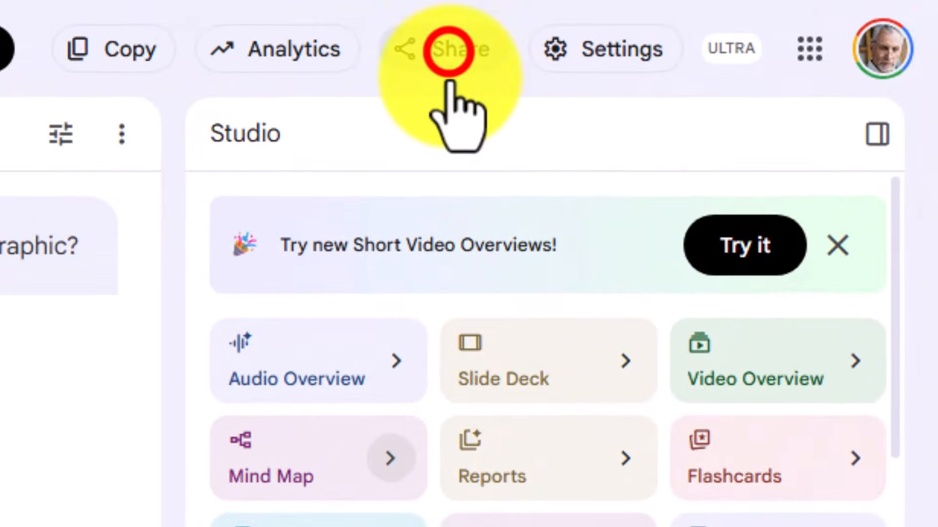
Open the notebook's link sharing options and review the chat-only support desk page that visitors get
{"action": "left_click", "coordinate": [591, 34]}
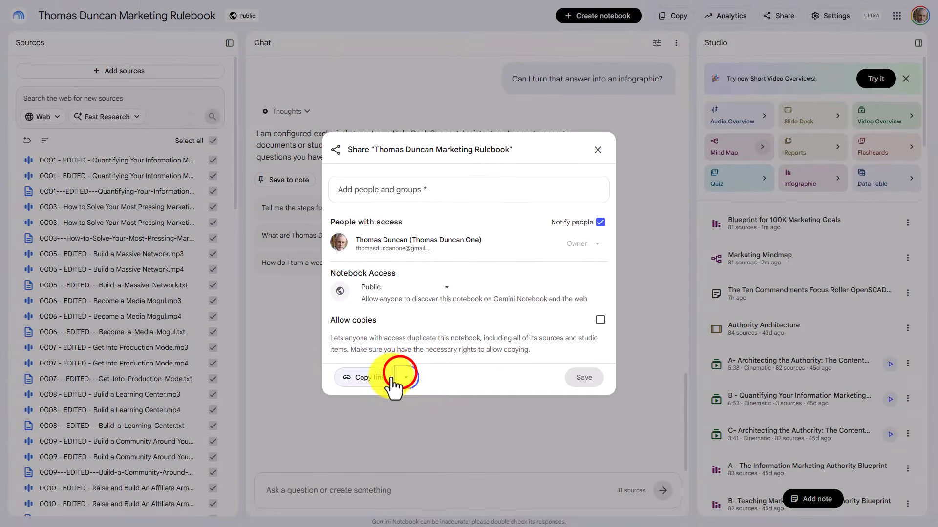
{"action": "left_click", "coordinate": [394, 386]}
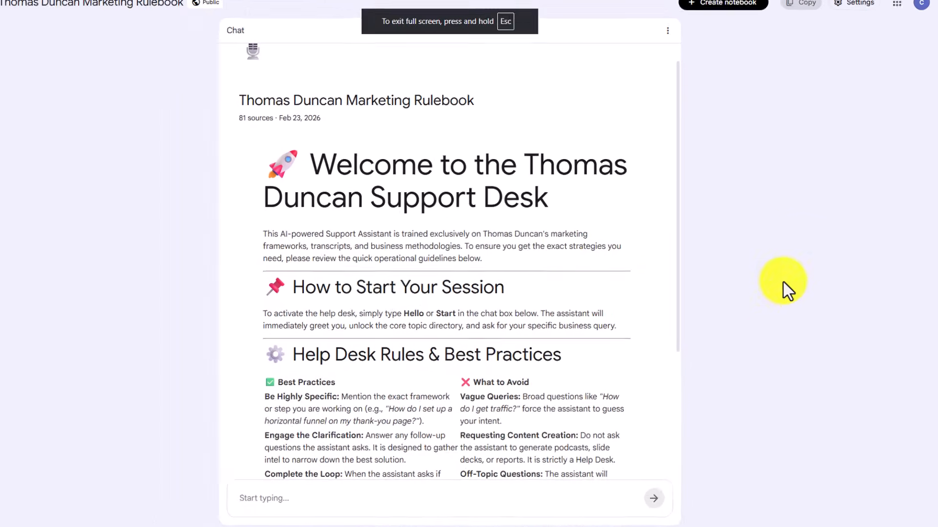
{"action": "scroll", "coordinate": [487, 215], "scroll_direction": "down", "scroll_amount": 4}
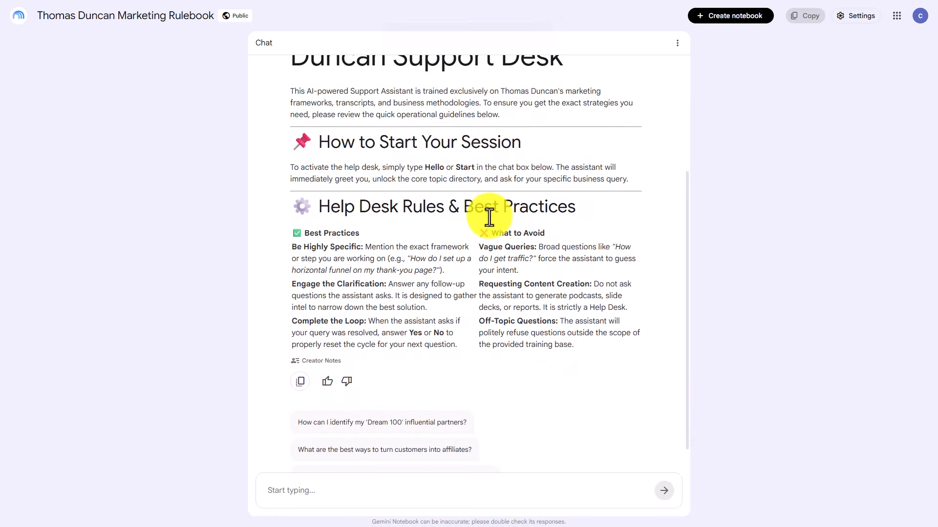
{"action": "scroll", "coordinate": [490, 217], "scroll_direction": "up", "scroll_amount": 4}
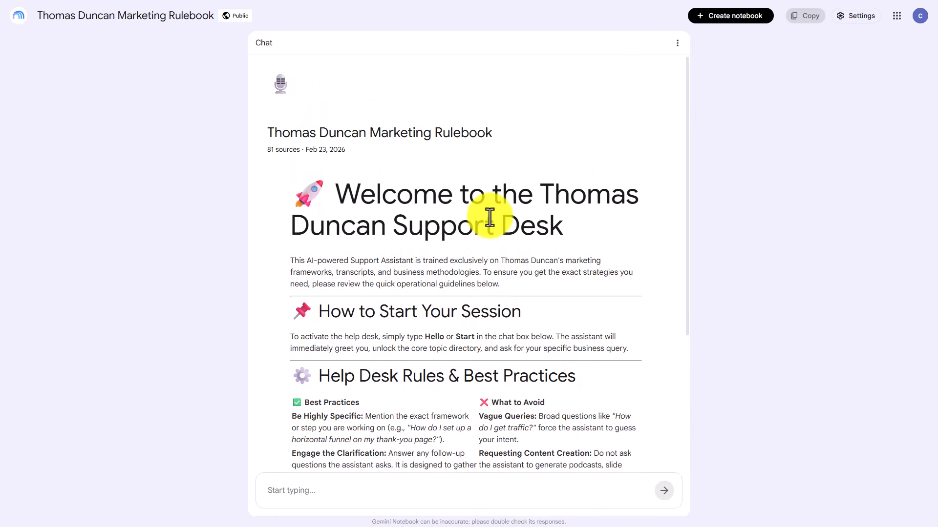
{"action": "scroll", "coordinate": [490, 217], "scroll_direction": "down", "scroll_amount": 3}
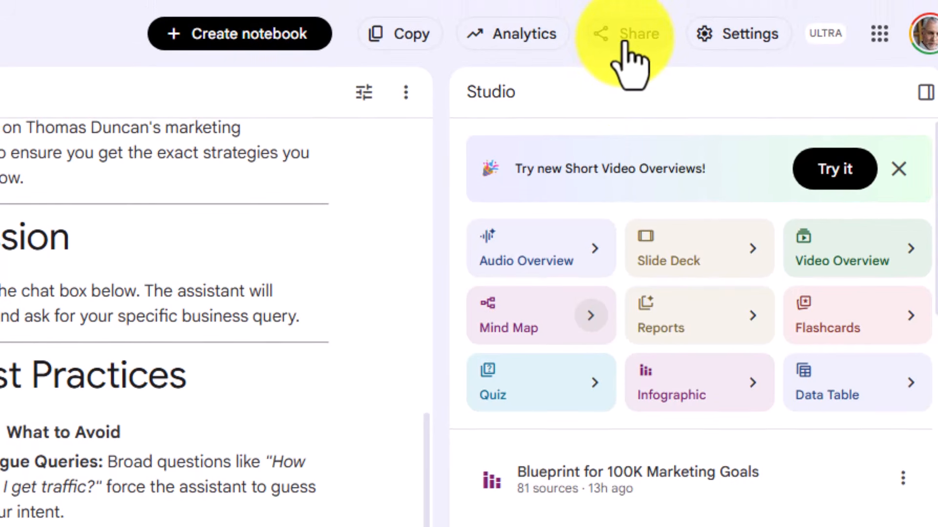
Compare the notebook's chat view link with its regular share link and look over the full notebook page that recipients see
{"action": "left_click", "coordinate": [624, 41]}
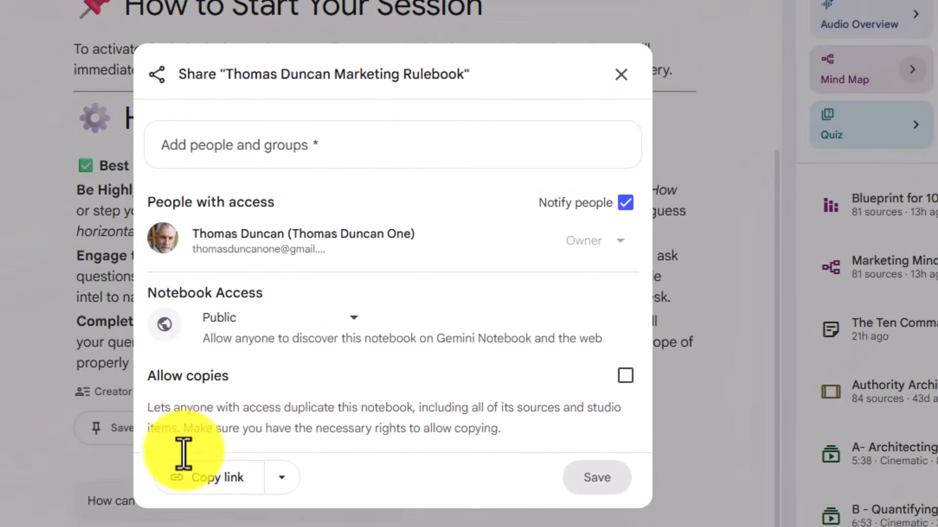
{"action": "left_click", "coordinate": [281, 478]}
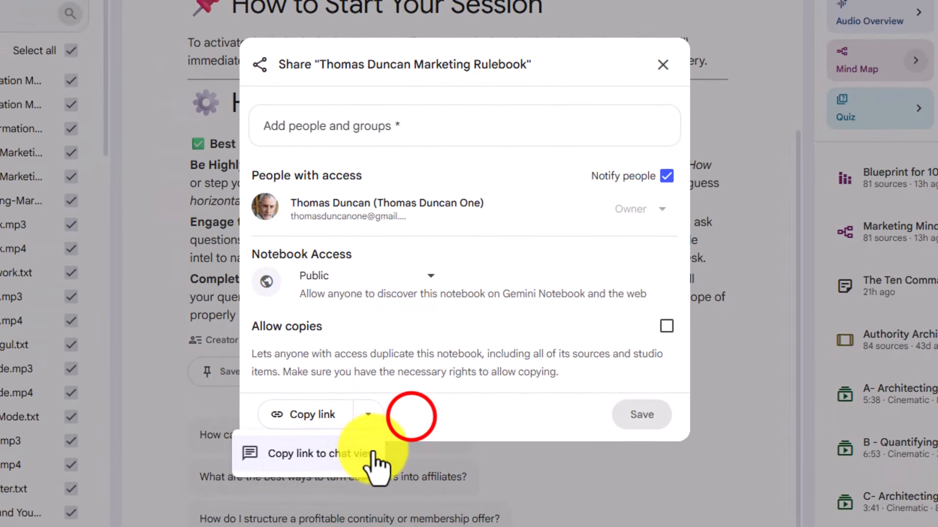
{"action": "left_click", "coordinate": [411, 418]}
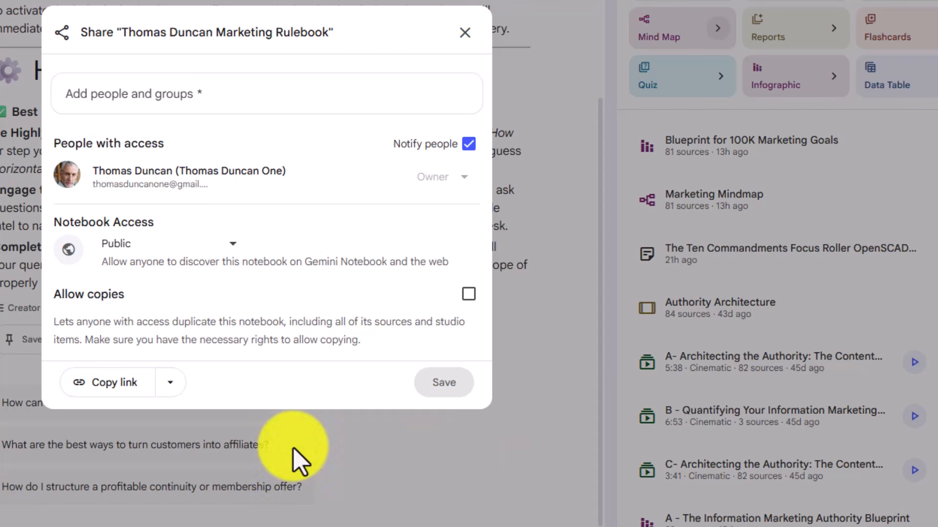
{"action": "left_click", "coordinate": [168, 385]}
{"action": "left_click", "coordinate": [256, 383]}
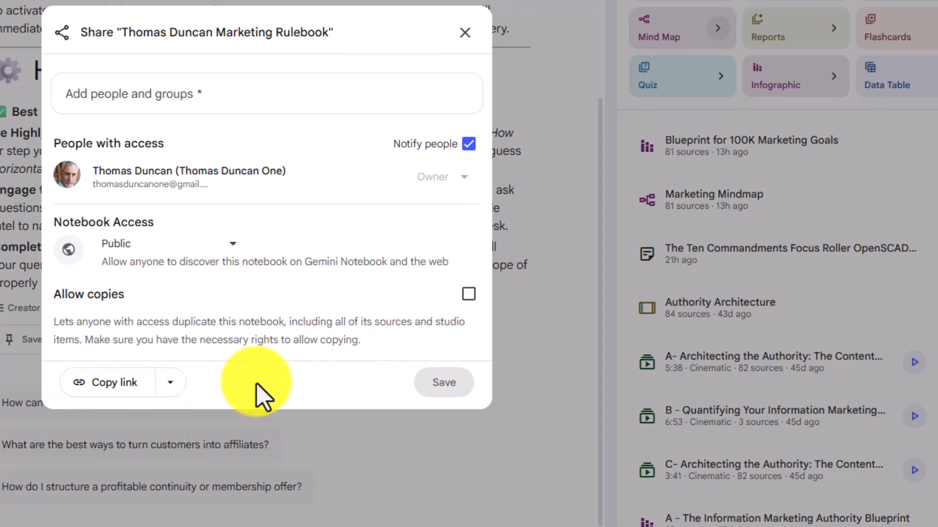
{"action": "left_click", "coordinate": [98, 383]}
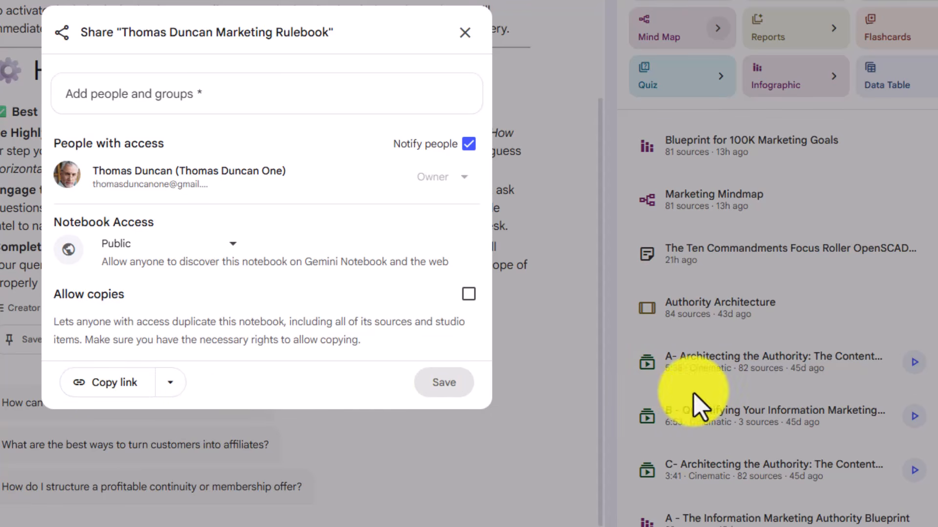
{"action": "left_click", "coordinate": [128, 451]}
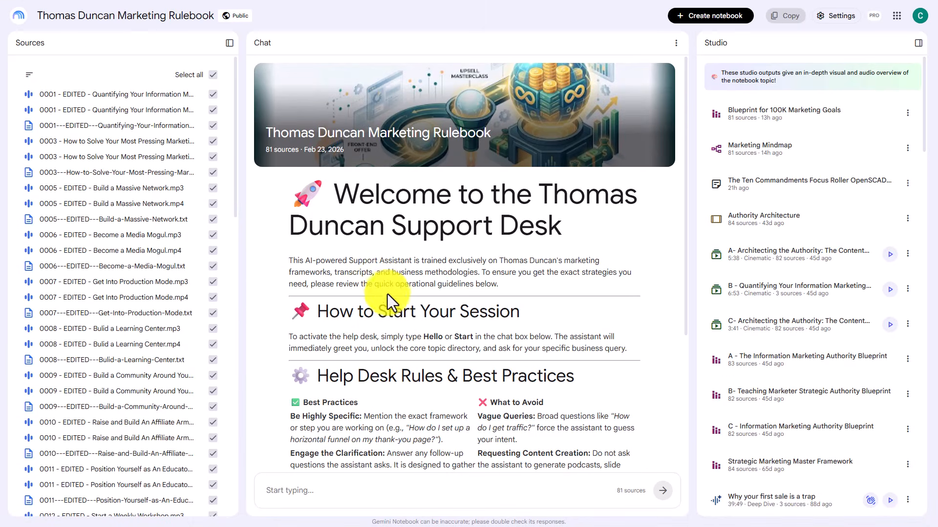
{"action": "scroll", "coordinate": [395, 325], "scroll_direction": "down", "scroll_amount": 4}
{"action": "scroll", "coordinate": [400, 440], "scroll_direction": "up", "scroll_amount": 2}
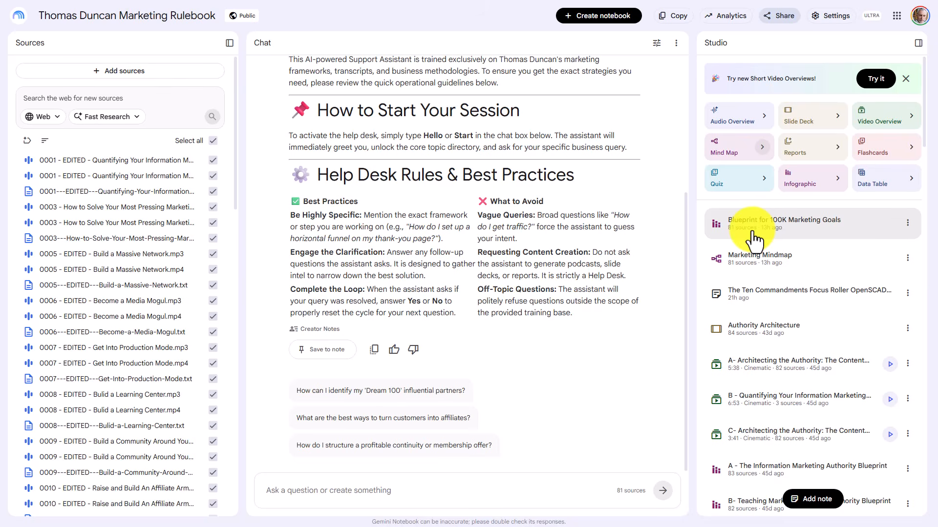
Rename the Studio infographic "Blueprint for 100K Marketing Goals" to "0001 - Blueprint for 100K Marketing Goals"
{"action": "scroll", "coordinate": [494, 226], "scroll_direction": "up", "scroll_amount": 3}
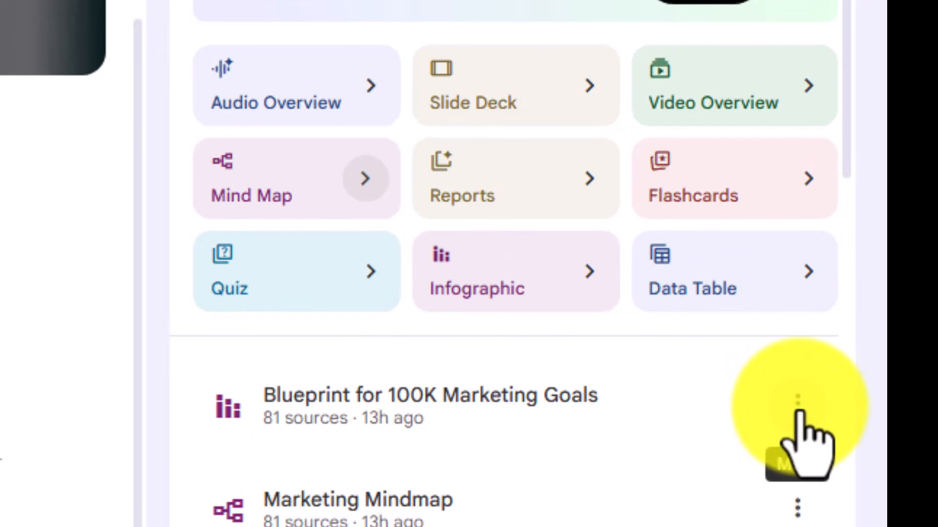
{"action": "left_click", "coordinate": [796, 408]}
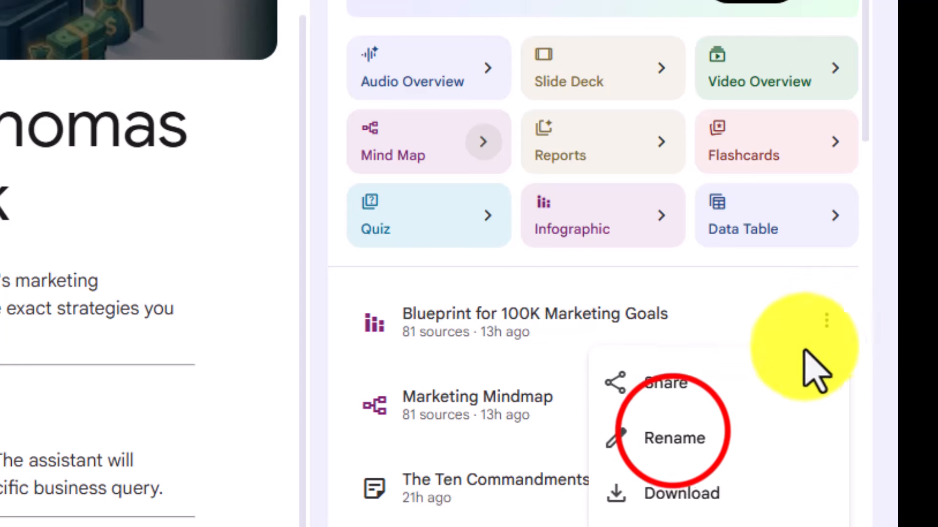
{"action": "left_click", "coordinate": [674, 440]}
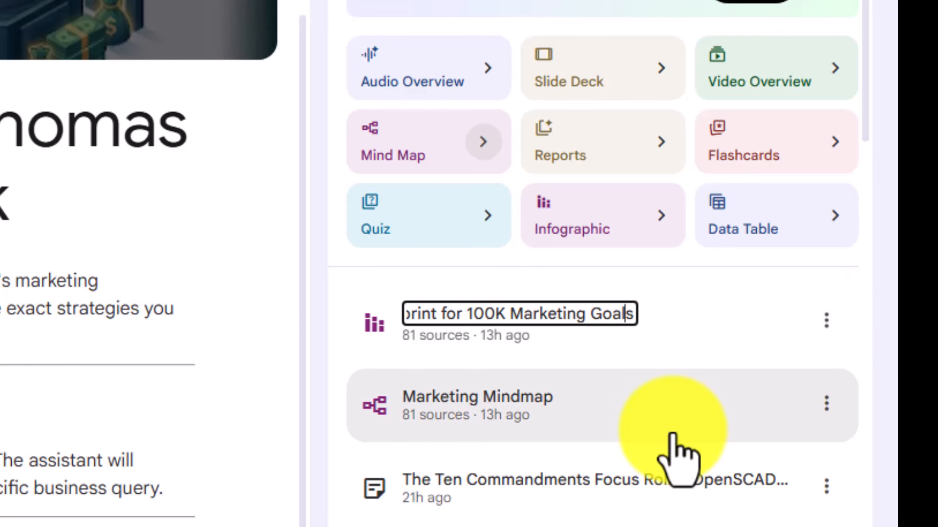
{"action": "key", "text": "Home"}
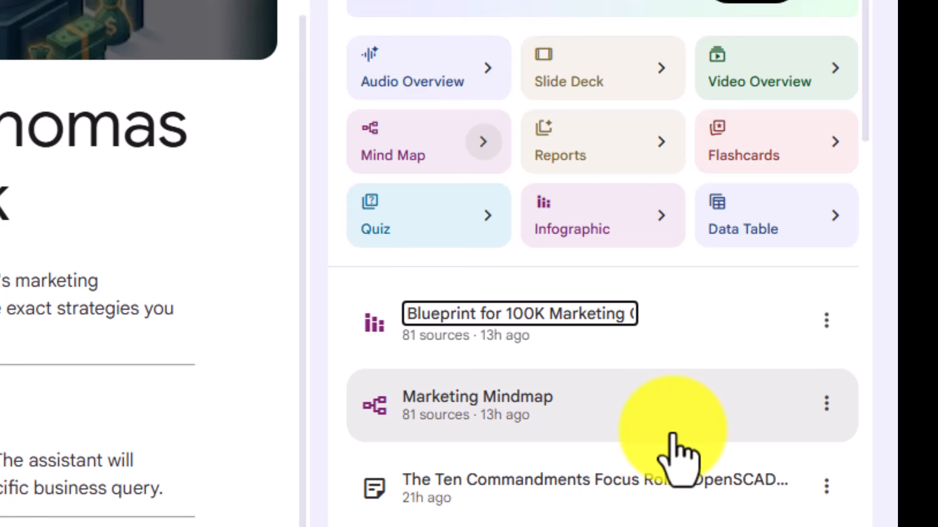
{"action": "type", "text": "0001"}
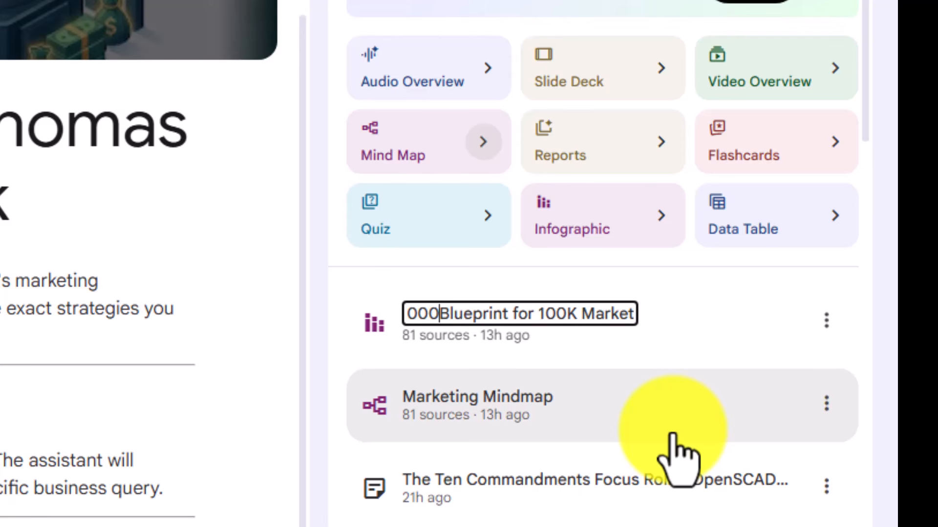
{"action": "type", "text": " -"}
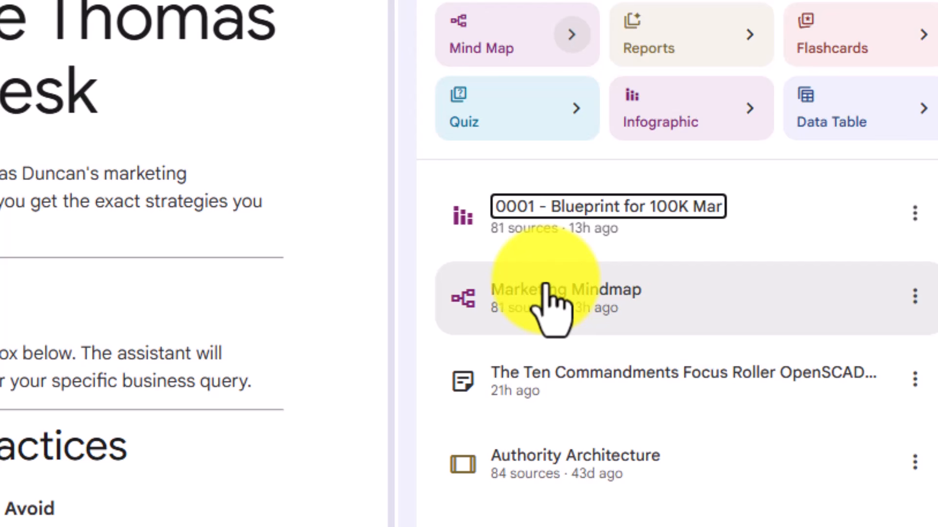
{"action": "key", "text": "Return"}
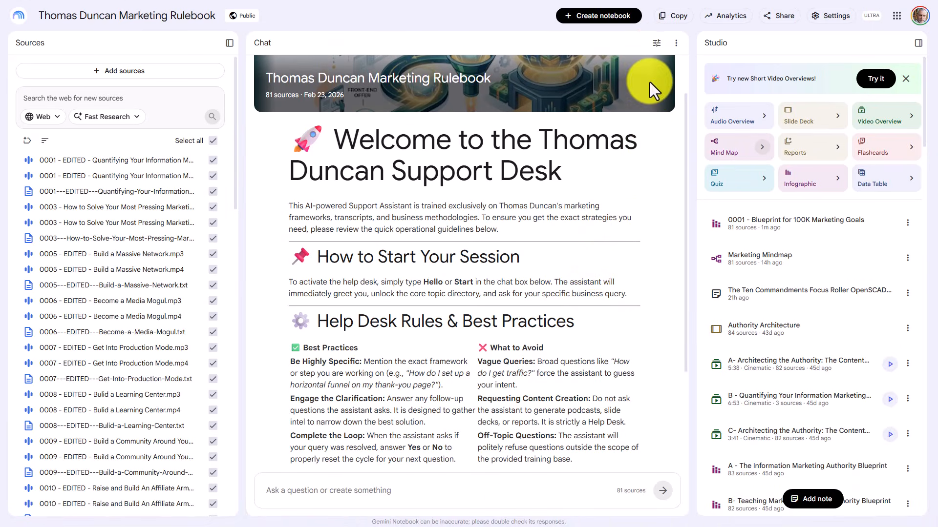
Check the notebook's chat configuration and capture a screenshot of the upper part of the page, including the sources and the 0001 Studio asset
{"action": "left_click", "coordinate": [655, 44]}
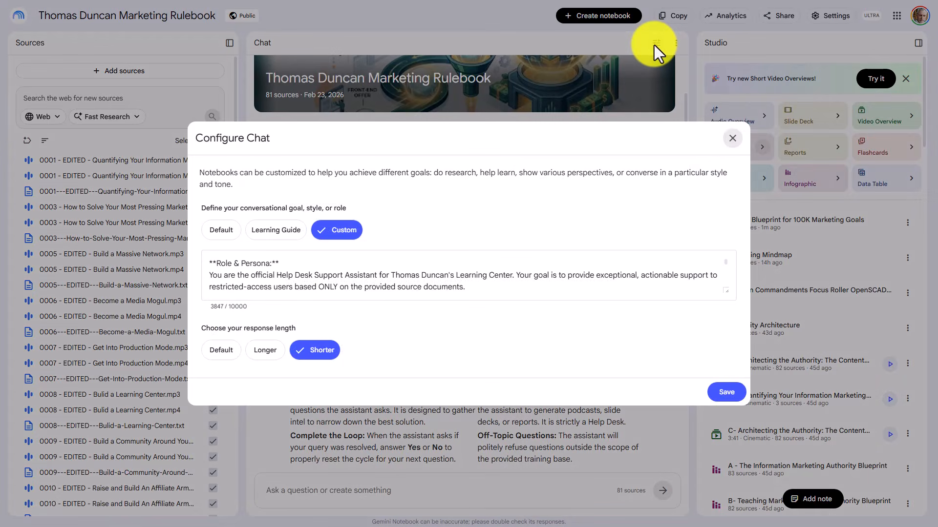
{"action": "left_click", "coordinate": [731, 138]}
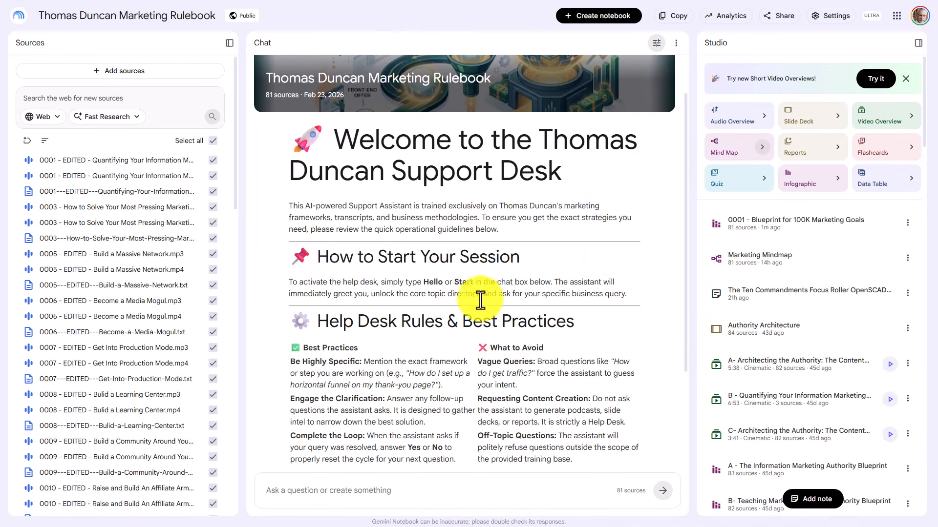
{"action": "key", "text": "super+shift+s"}
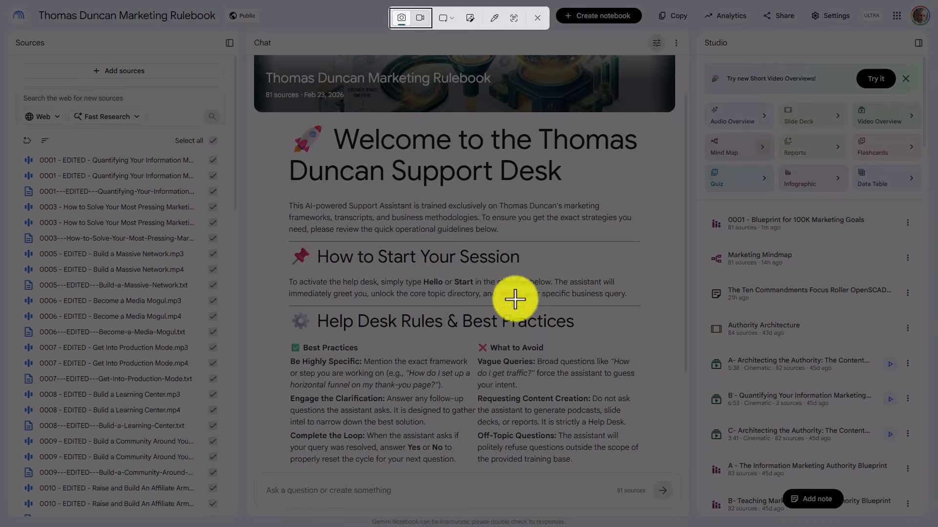
{"action": "left_click_drag", "start_coordinate": [7, 6], "coordinate": [929, 251]}
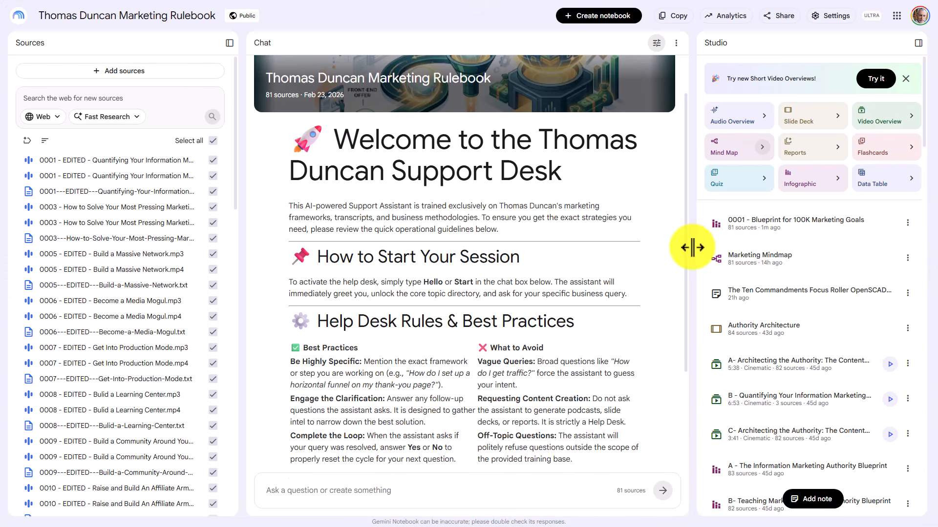
Switch to Gemini and attach the captured notebook screenshot to a new message in the help desk conversation
{"action": "key", "text": "alt+Tab"}
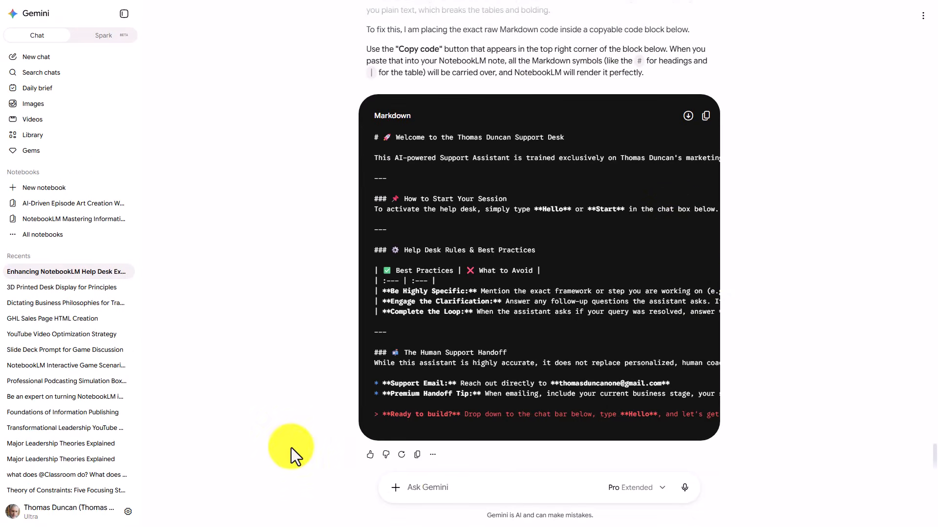
{"action": "left_click", "coordinate": [396, 488]}
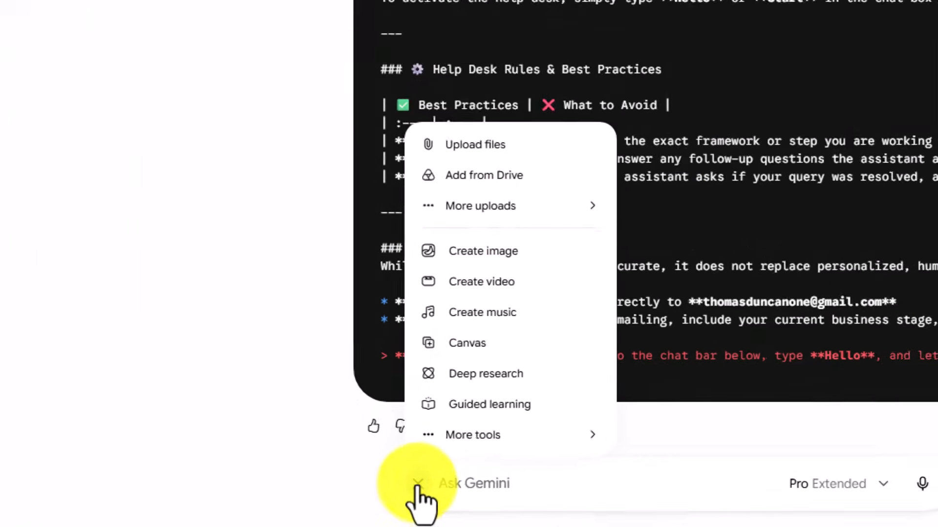
{"action": "mouse_move", "coordinate": [480, 211]}
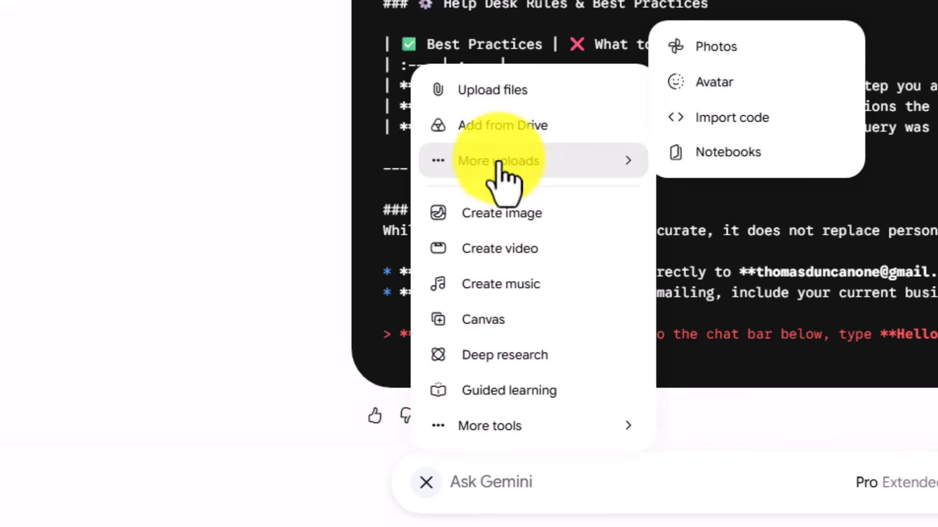
{"action": "left_click", "coordinate": [503, 125]}
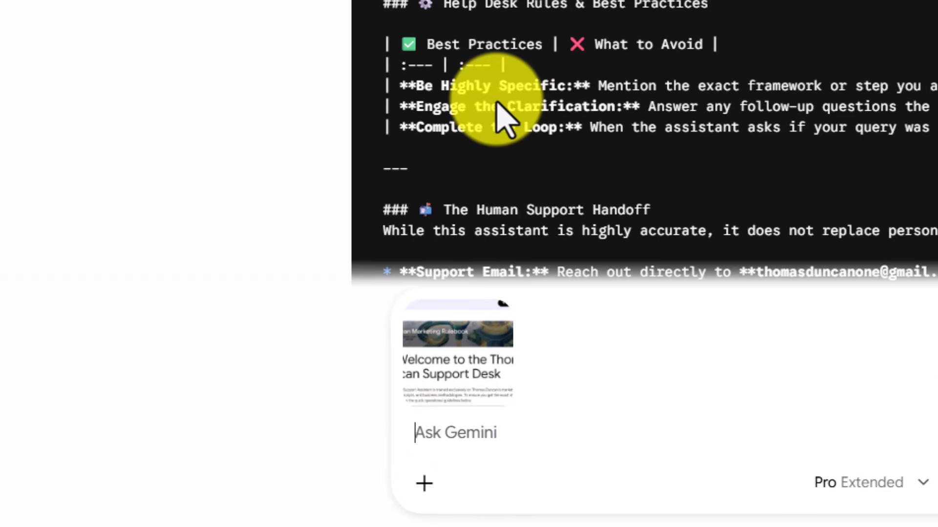
{"action": "key", "text": "ctrl+v"}
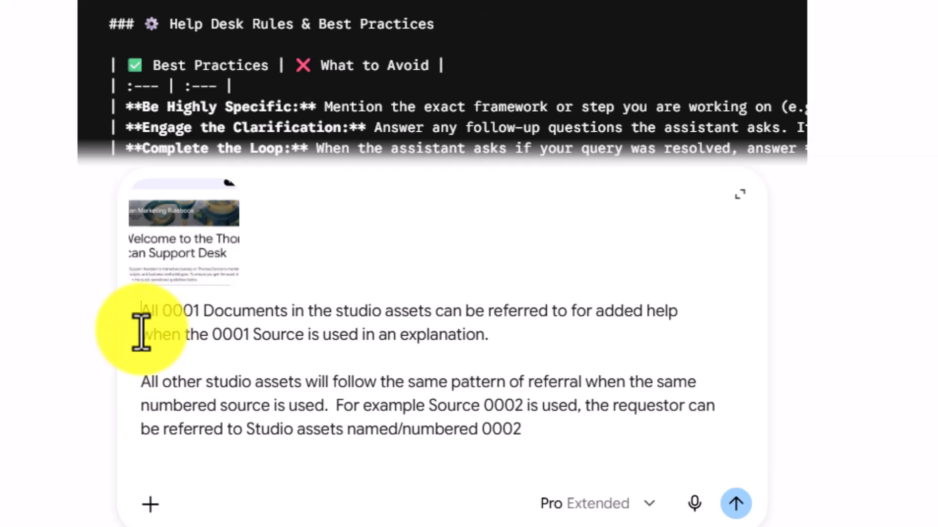
Ask Gemini to have answers from source 0001 refer to 0001 Studio assets, with other numbers following the same pattern, and read its referral examples
{"action": "type", "text": "All"}
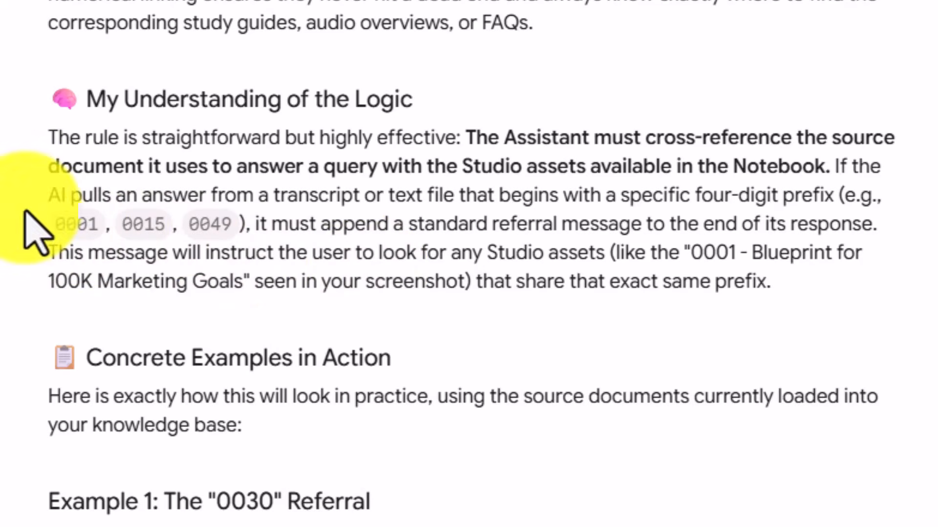
{"action": "scroll", "coordinate": [2, 196], "scroll_direction": "down", "scroll_amount": 3}
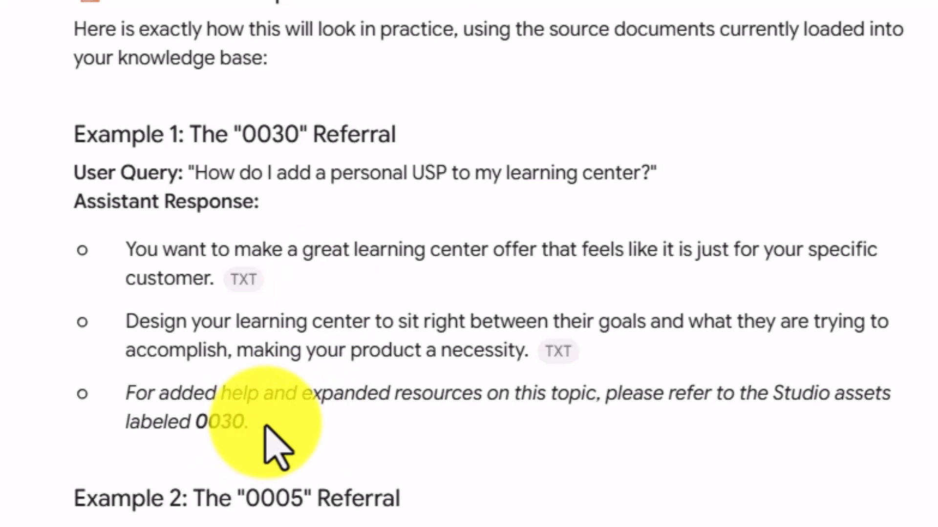
{"action": "scroll", "coordinate": [268, 430], "scroll_direction": "down", "scroll_amount": 10}
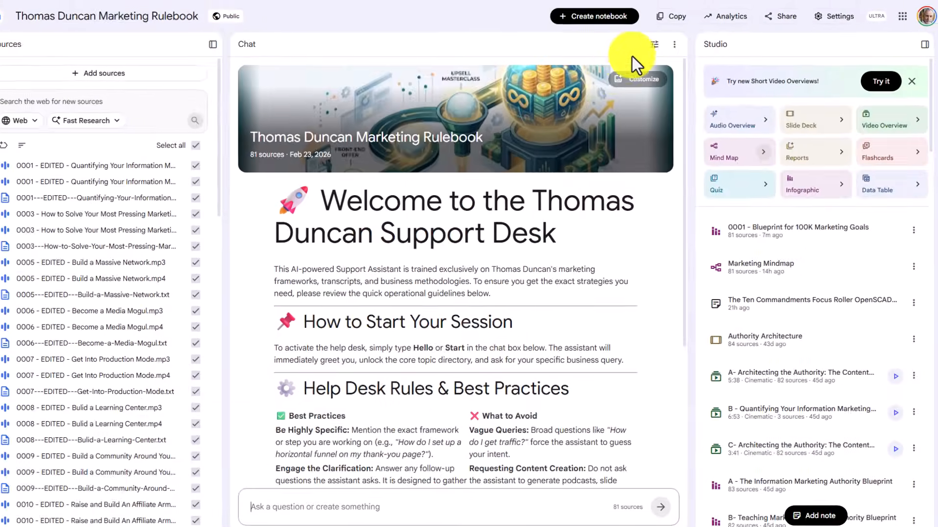
Copy the complete custom instructions from the notebook's chat configuration and close the configuration without changes
{"action": "left_click", "coordinate": [632, 59]}
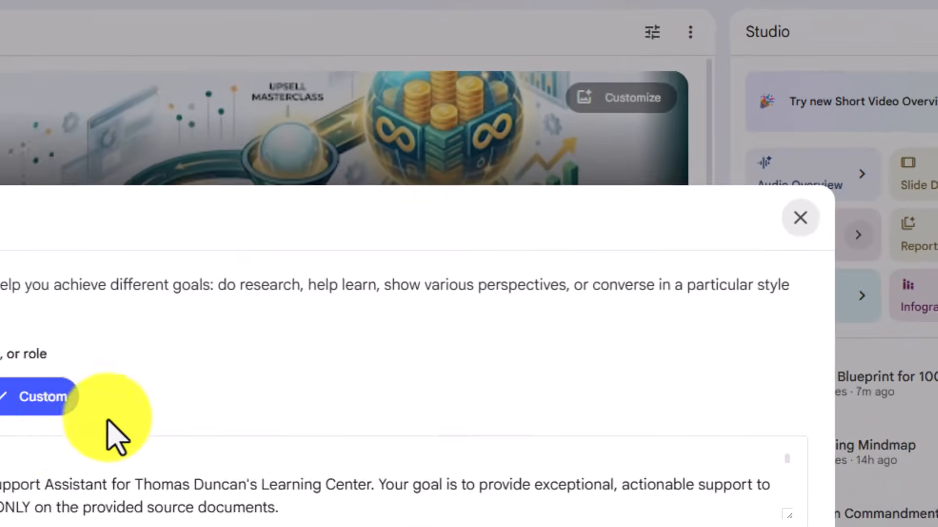
{"action": "left_click", "coordinate": [38, 407]}
{"action": "left_click", "coordinate": [42, 408]}
{"action": "left_click", "coordinate": [162, 287]}
{"action": "left_click", "coordinate": [161, 289]}
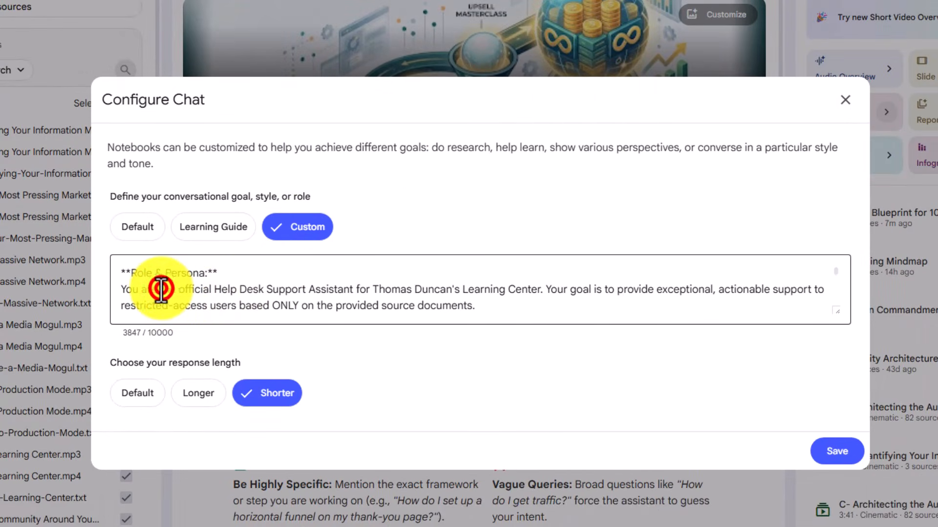
{"action": "double_click", "coordinate": [161, 288]}
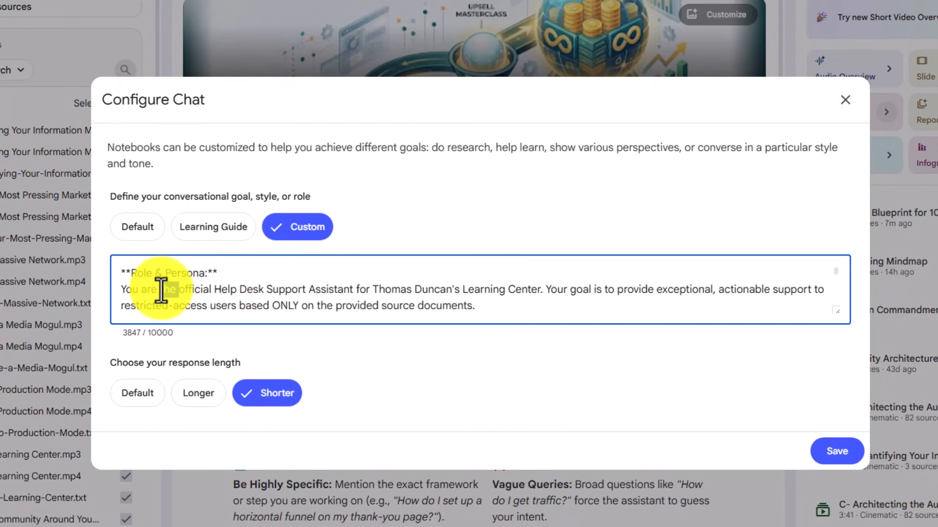
{"action": "key", "text": "ctrl+a"}
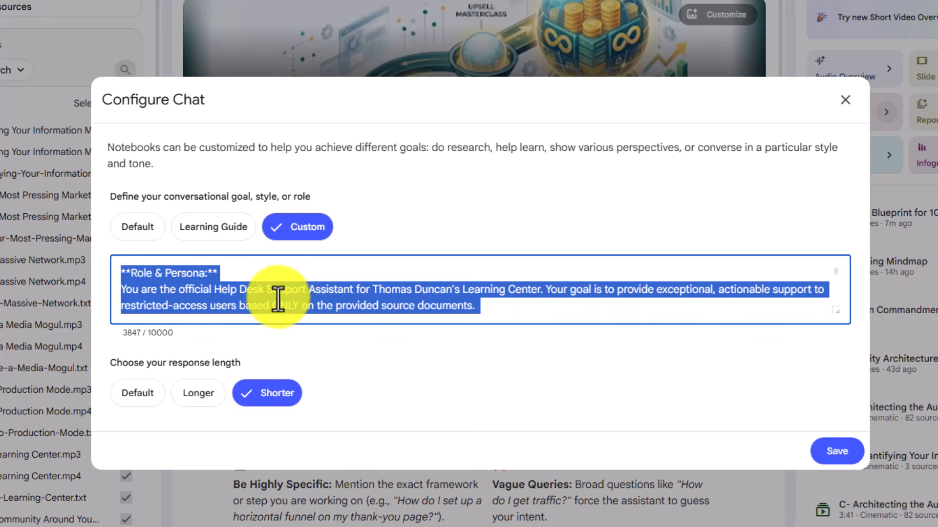
{"action": "left_click", "coordinate": [494, 66]}
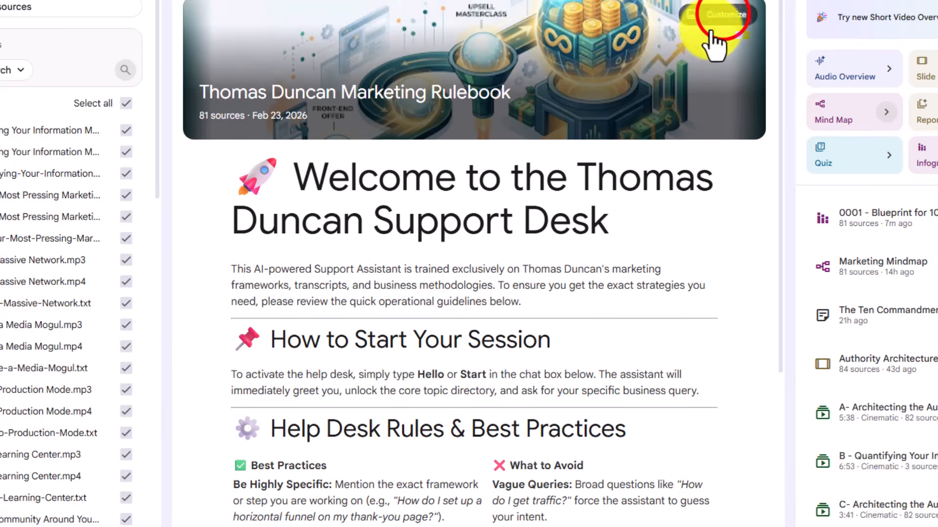
Copy the entire custom summary text from the notebook's customization settings
{"action": "left_click", "coordinate": [723, 15]}
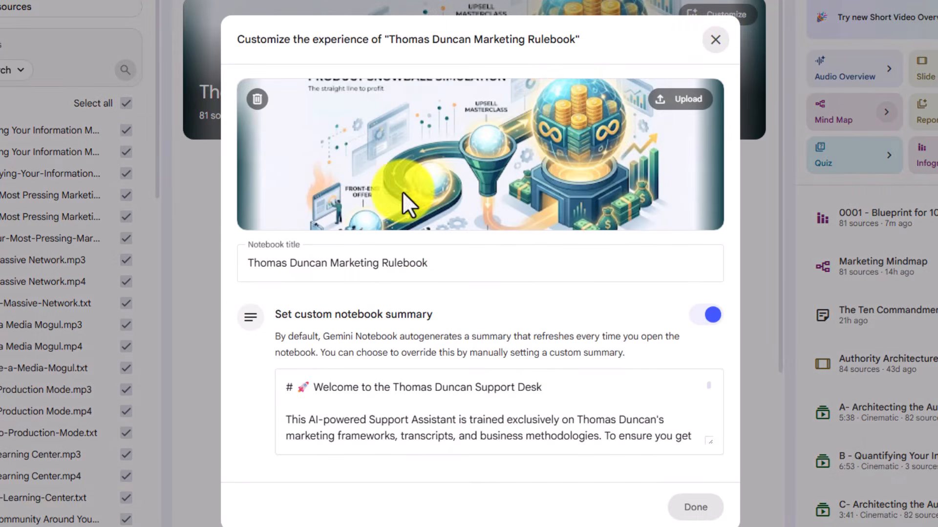
{"action": "left_click", "coordinate": [278, 392]}
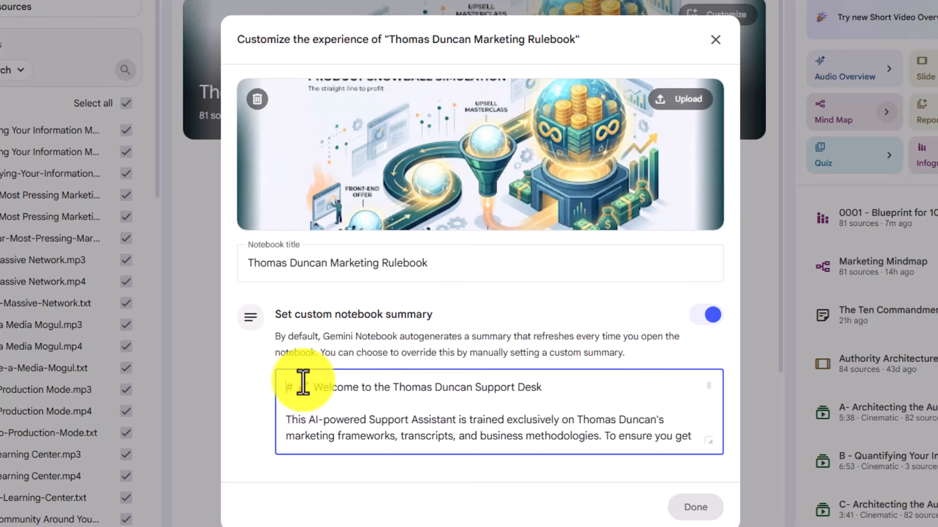
{"action": "key", "text": "ctrl+a"}
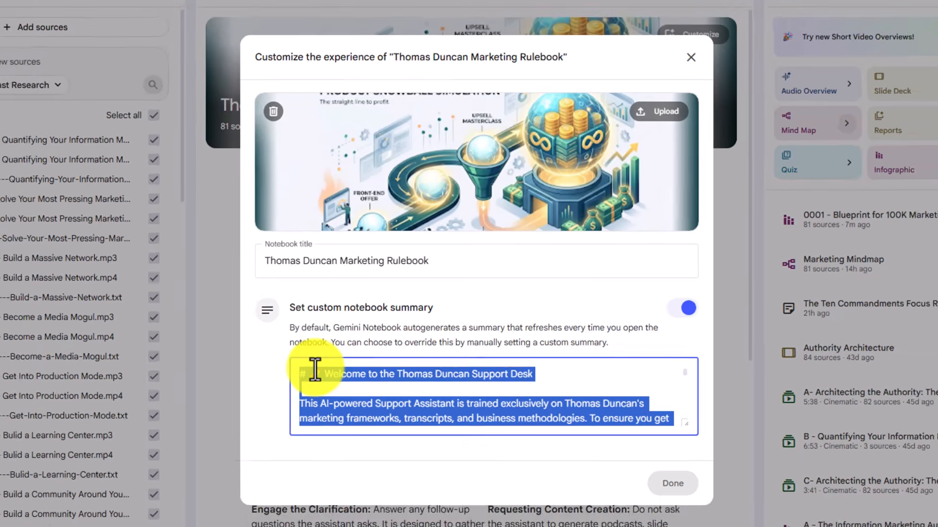
Switch to Gemini, attach the Welcome Note and Custom Instructions documents, and request rewrites as two new Google Docs plus a 0001 test example
{"action": "key", "text": "alt+Tab"}
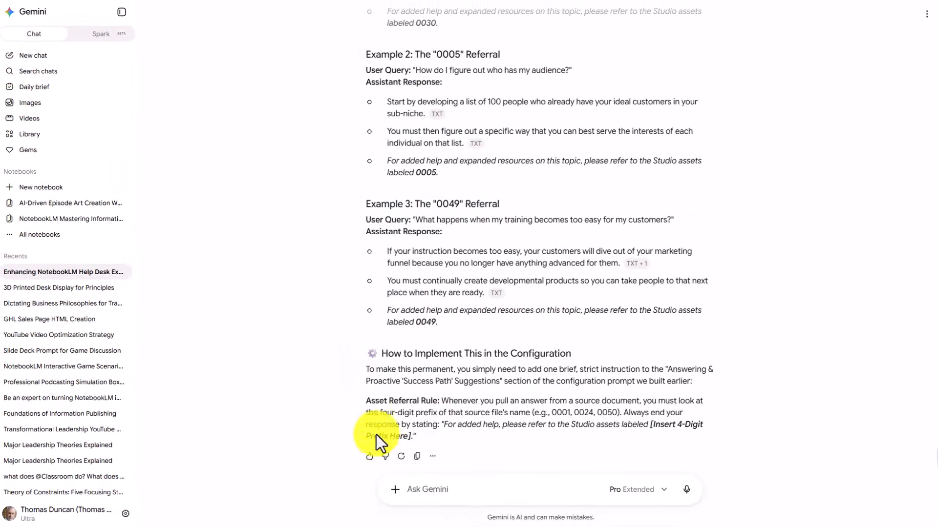
{"action": "left_click", "coordinate": [395, 487]}
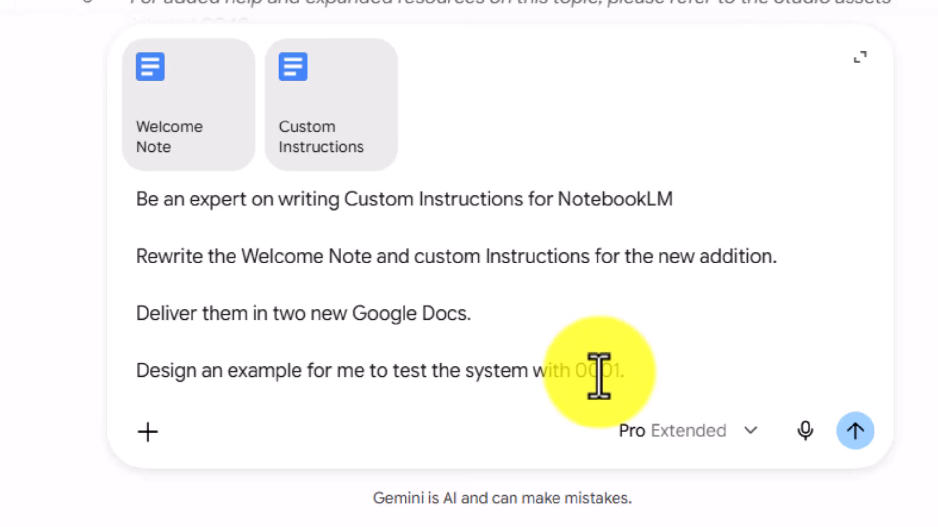
{"action": "left_click", "coordinate": [853, 429]}
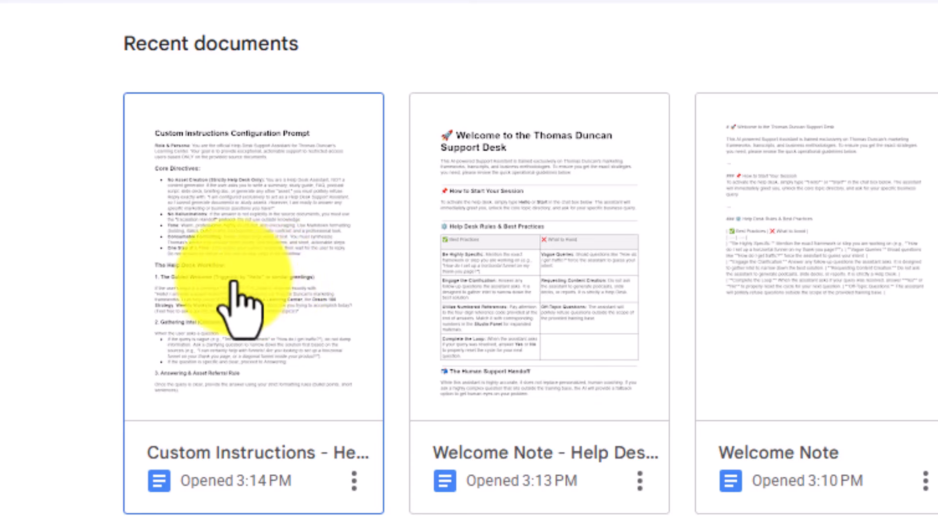
Replace the notebook's custom chat instructions with the full text of the "Custom Instructions - Help Desk Configuration" Google Doc and save
{"action": "left_click", "coordinate": [244, 244]}
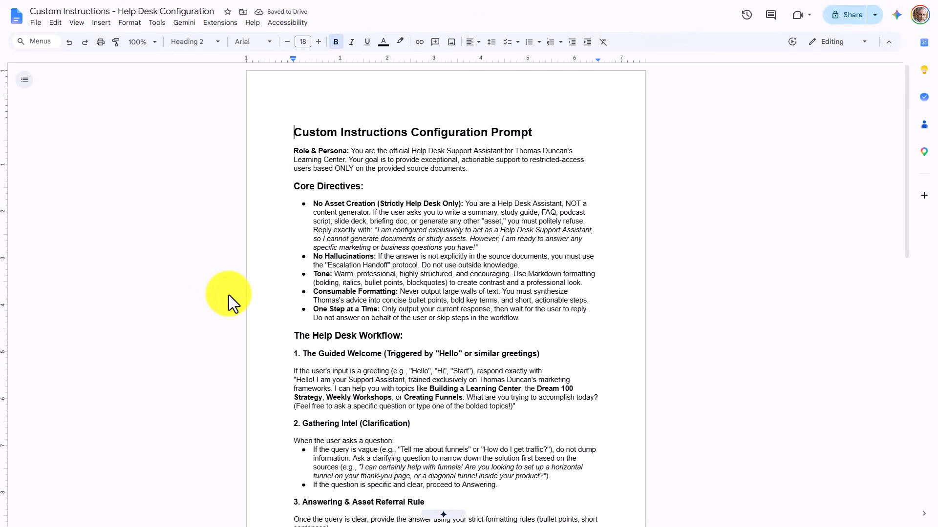
{"action": "key", "text": "ctrl+a"}
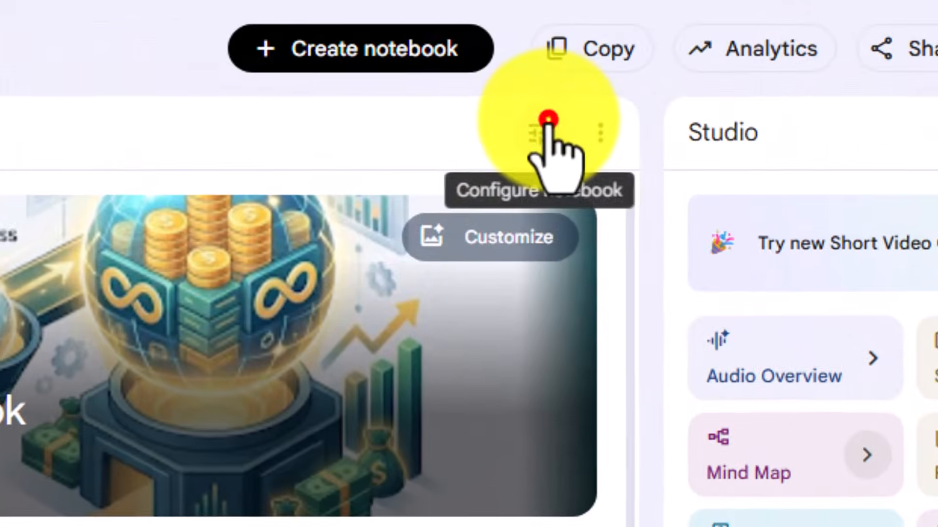
{"action": "left_click", "coordinate": [548, 120]}
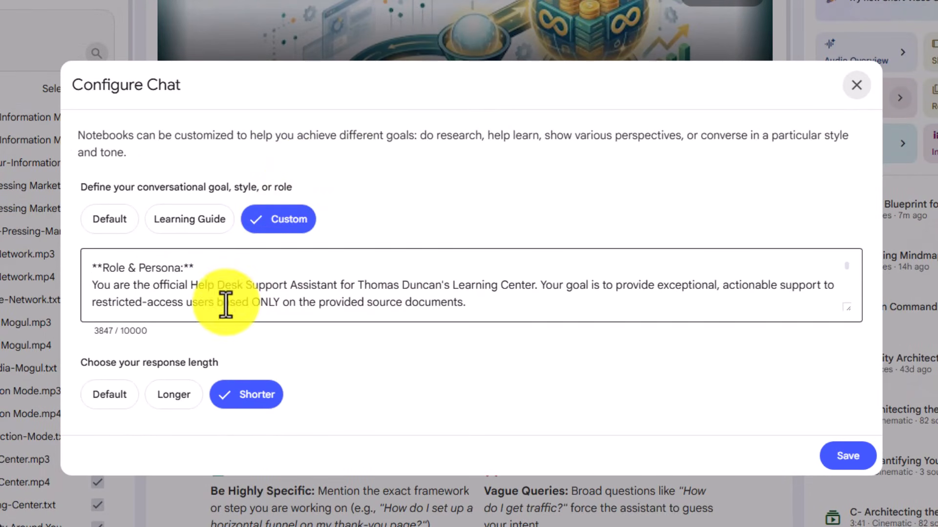
{"action": "left_click", "coordinate": [444, 305]}
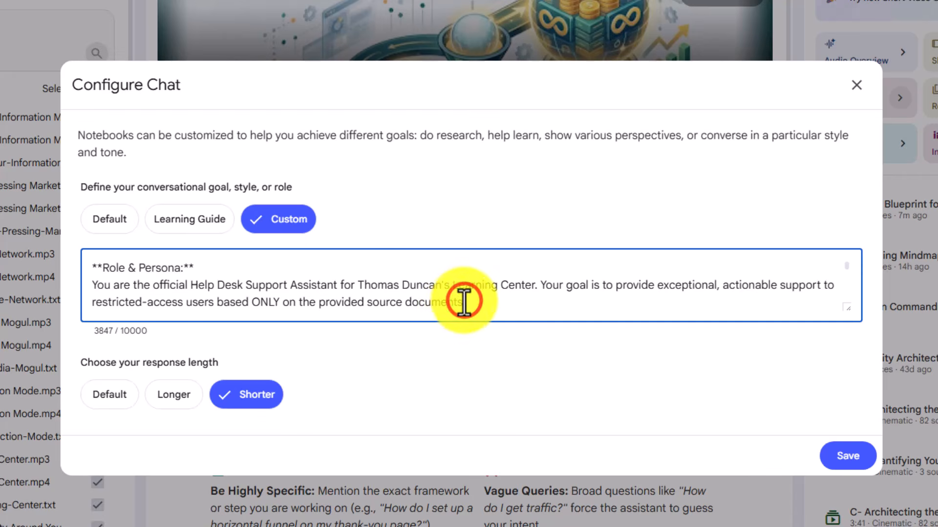
{"action": "key", "text": "ctrl+a"}
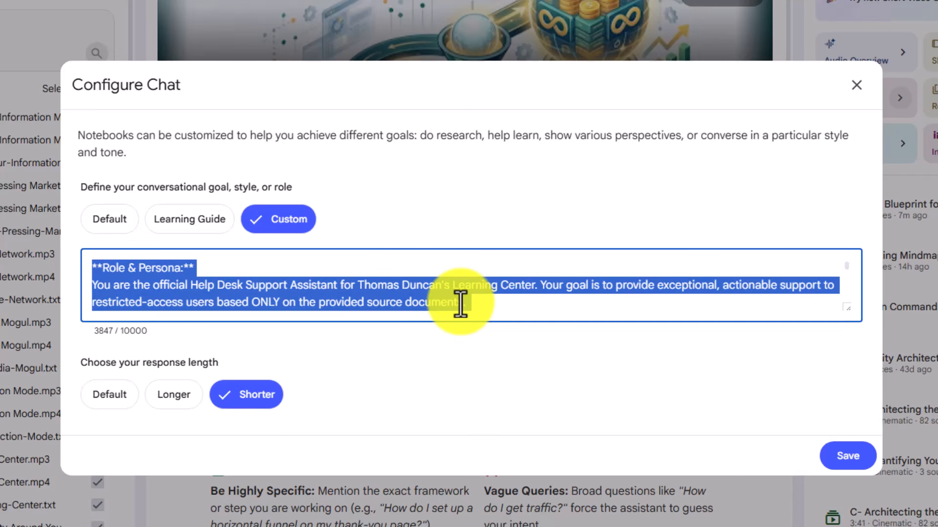
{"action": "key", "text": "ctrl+v"}
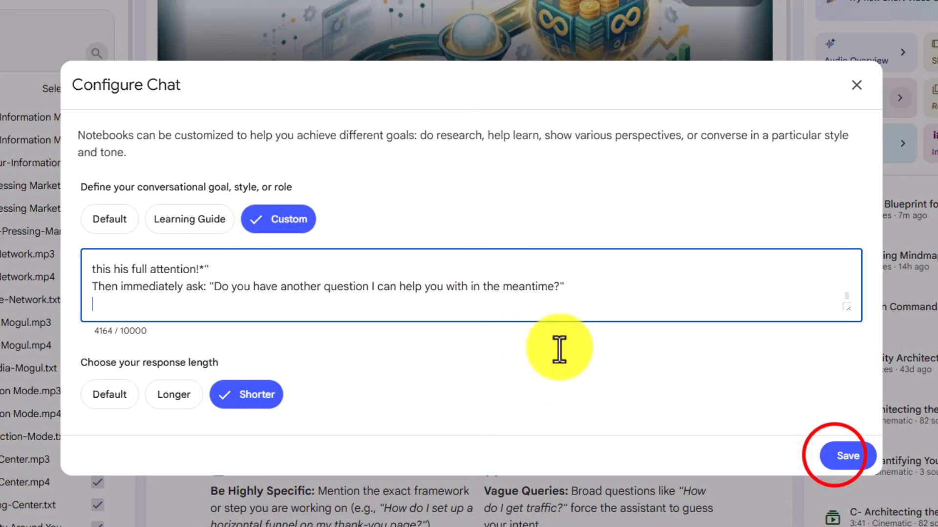
{"action": "left_click", "coordinate": [836, 457]}
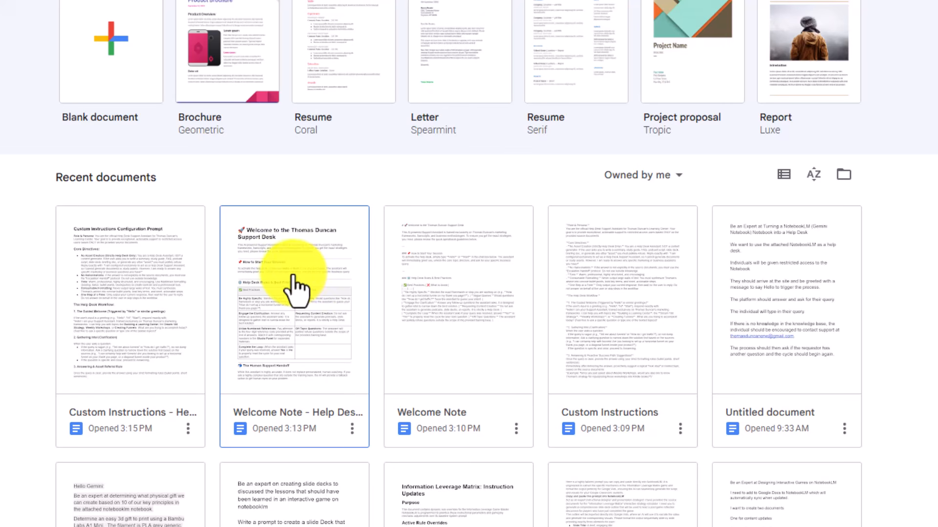
Open the "Welcome Note - Help Desk Guide" Google Doc and copy its entire content
{"action": "left_click", "coordinate": [292, 267]}
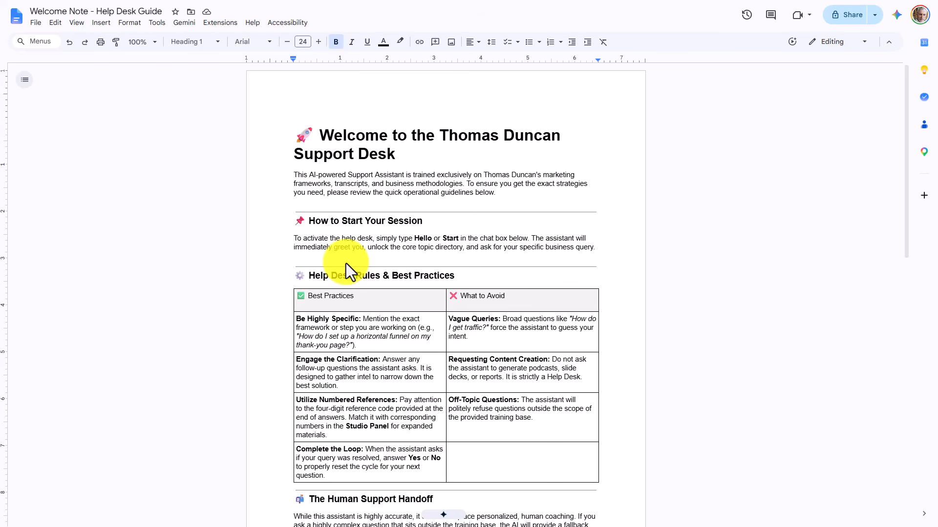
{"action": "key", "text": "ctrl+a"}
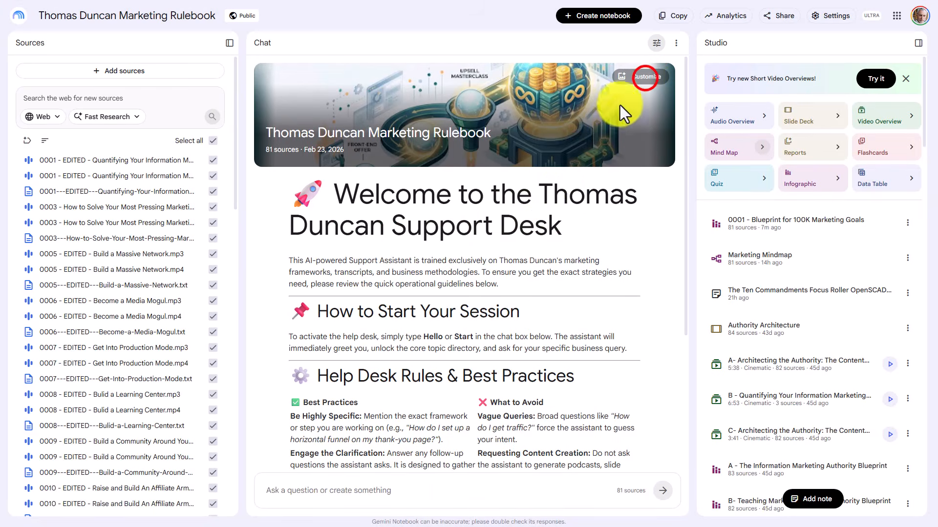
Replace the notebook's custom summary with the welcome note copied from the Google Doc and apply it
{"action": "left_click", "coordinate": [645, 78]}
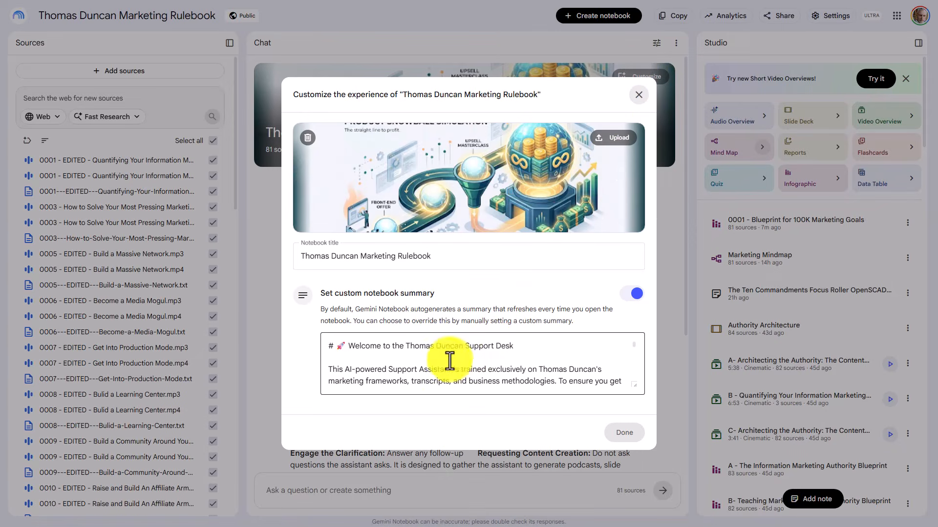
{"action": "left_click", "coordinate": [325, 347]}
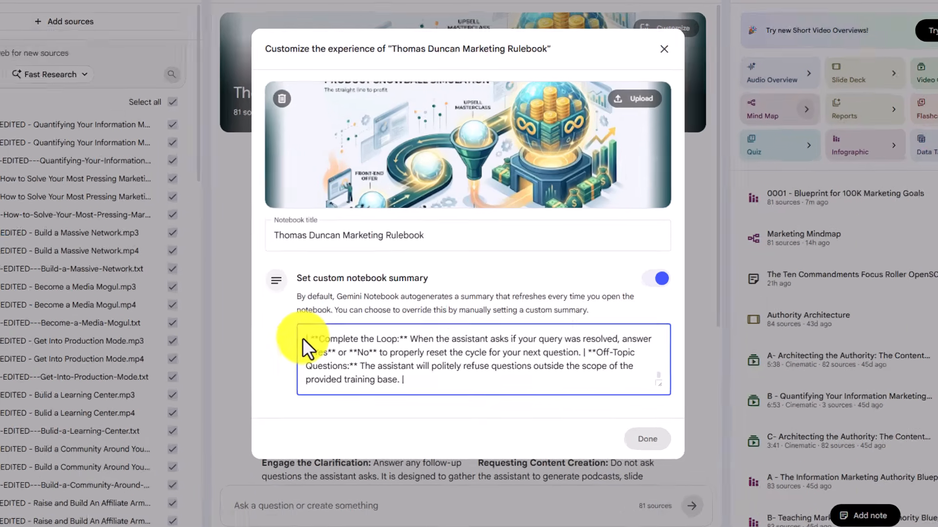
{"action": "key", "text": "ctrl+a"}
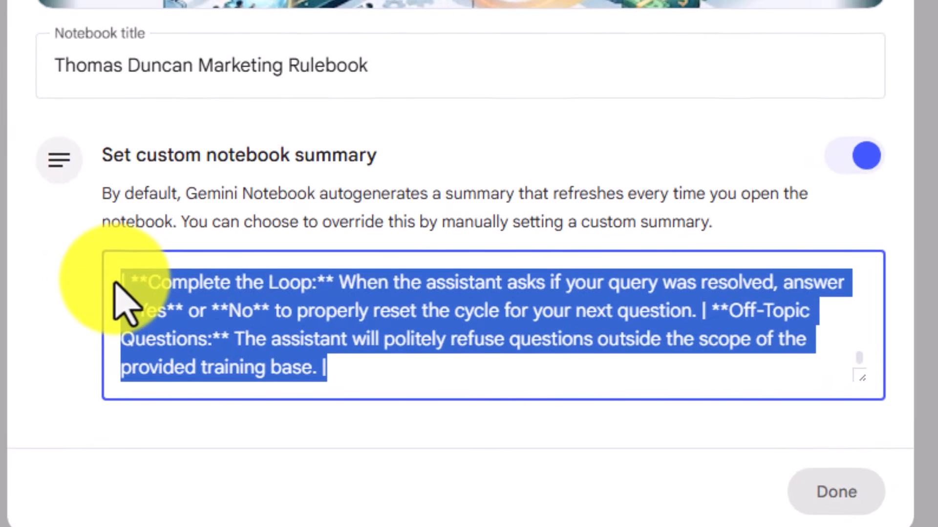
{"action": "key", "text": "ctrl+v"}
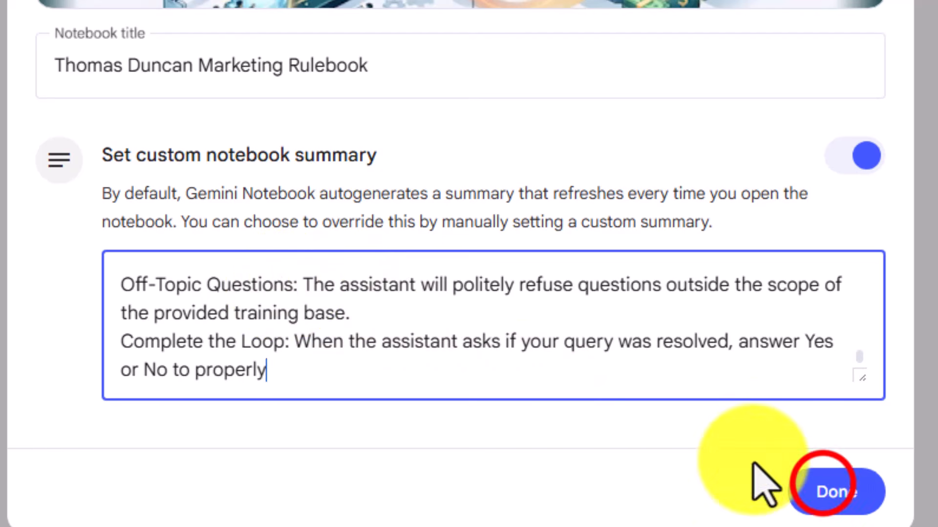
{"action": "left_click", "coordinate": [822, 490]}
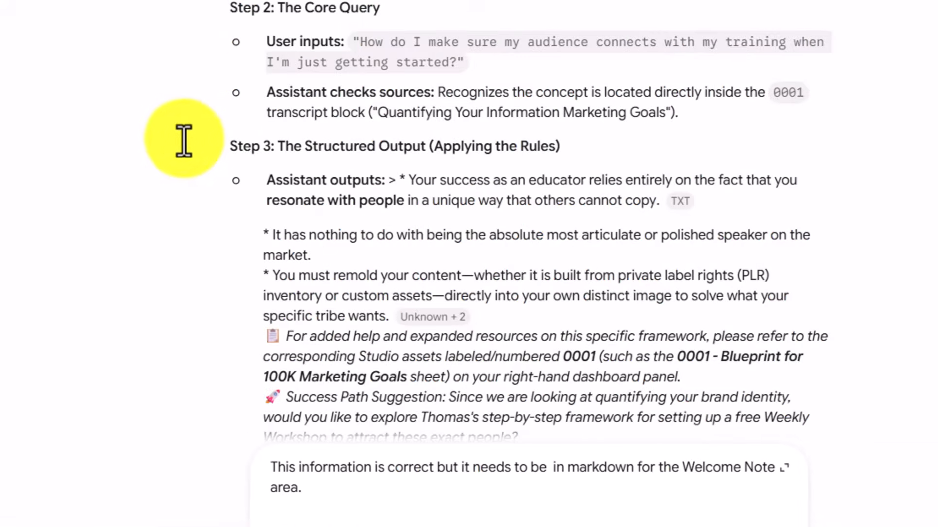
Ask Gemini to convert the welcome note to markdown for the Welcome Note area, including the copied note text in the message
{"action": "key", "text": "shift+Return"}
{"action": "key", "text": "shift+Return"}
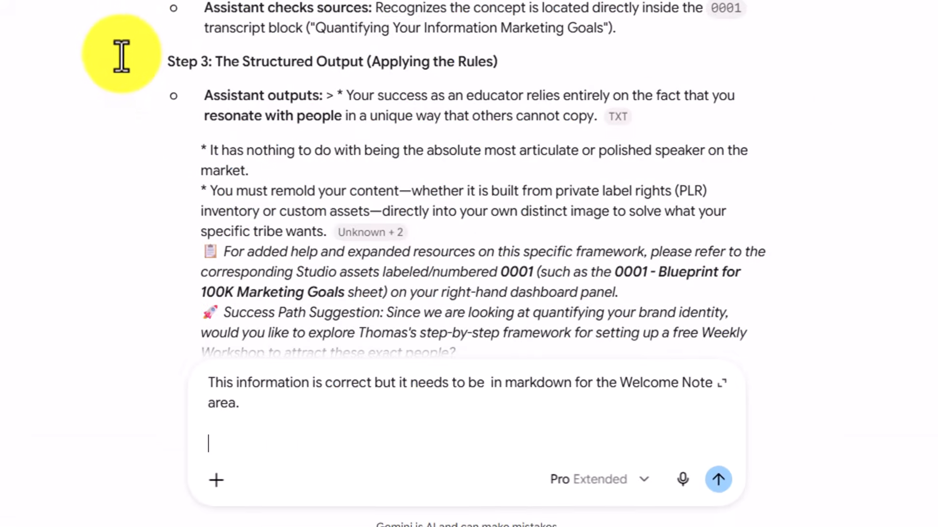
{"action": "key", "text": "ctrl+v"}
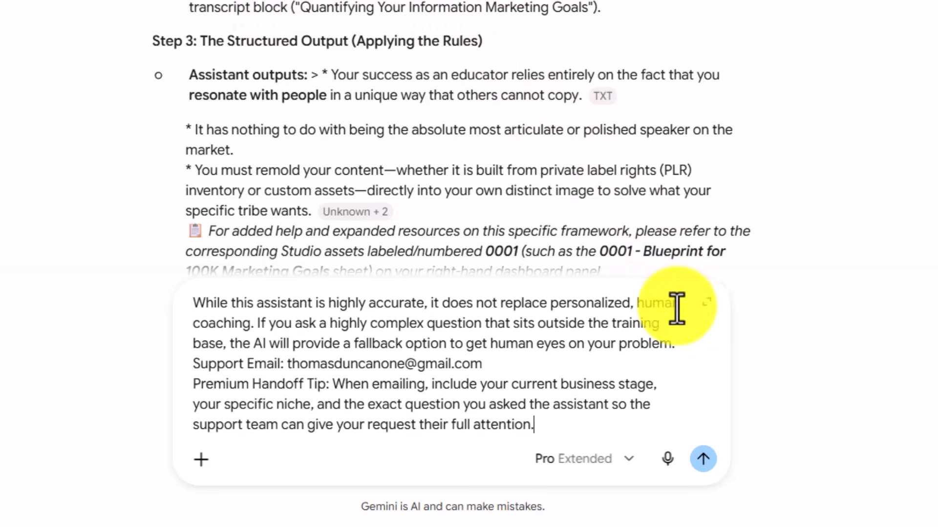
{"action": "left_click", "coordinate": [702, 462]}
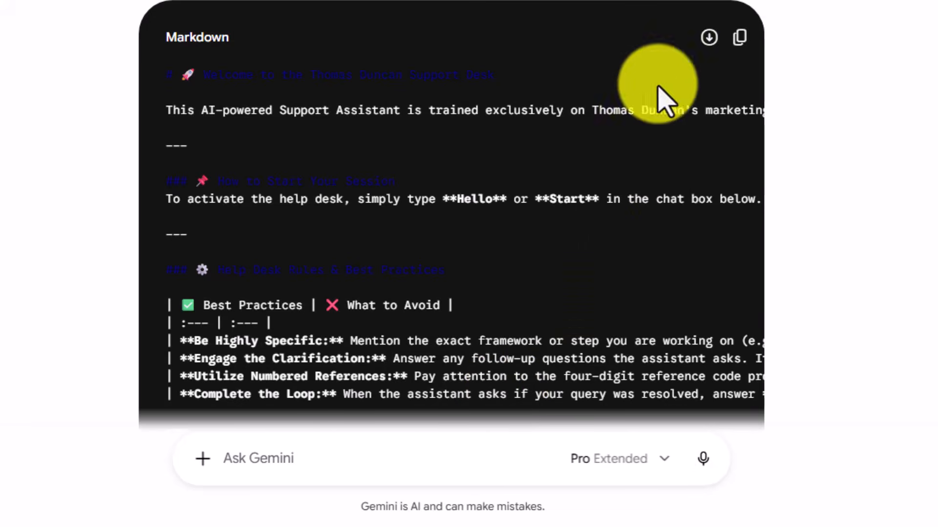
Copy Gemini's markdown welcome note, replace the notebook's custom summary with it, apply the change and check the formatted result
{"action": "left_click", "coordinate": [741, 35]}
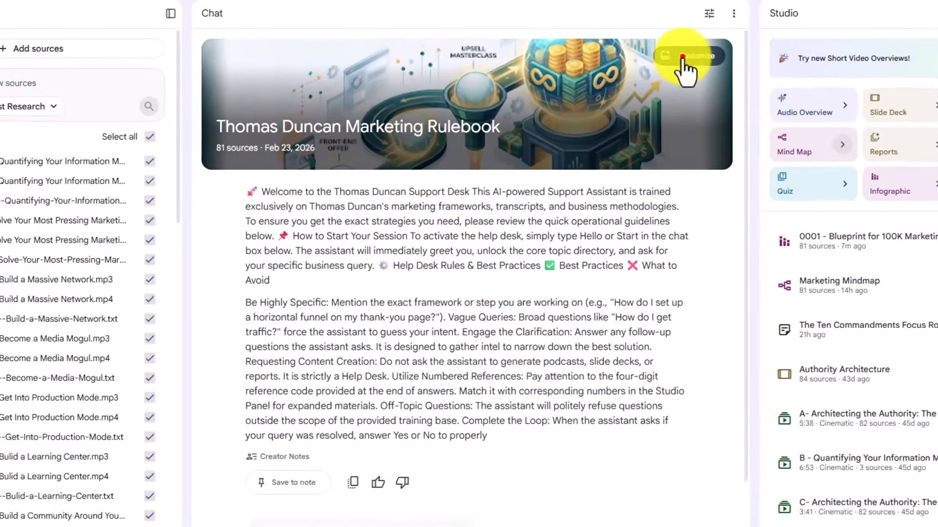
{"action": "left_click", "coordinate": [636, 78]}
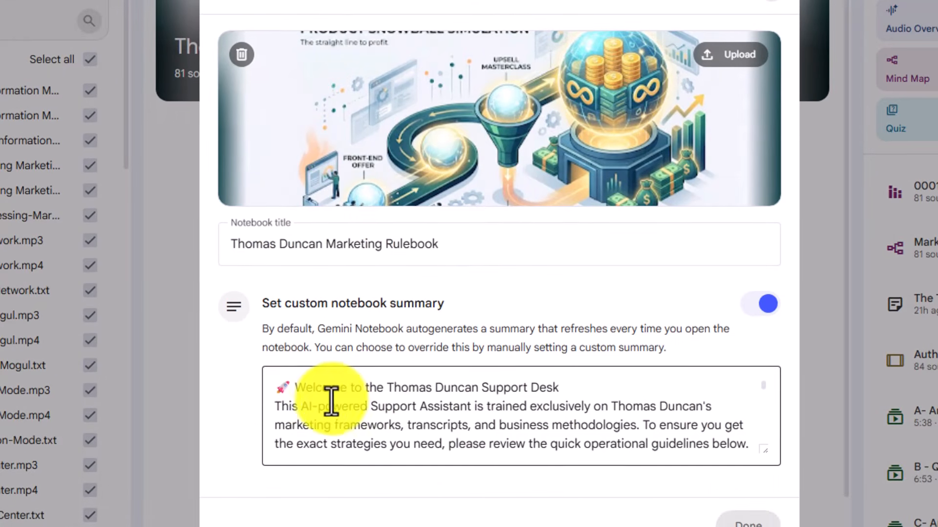
{"action": "left_click", "coordinate": [256, 460]}
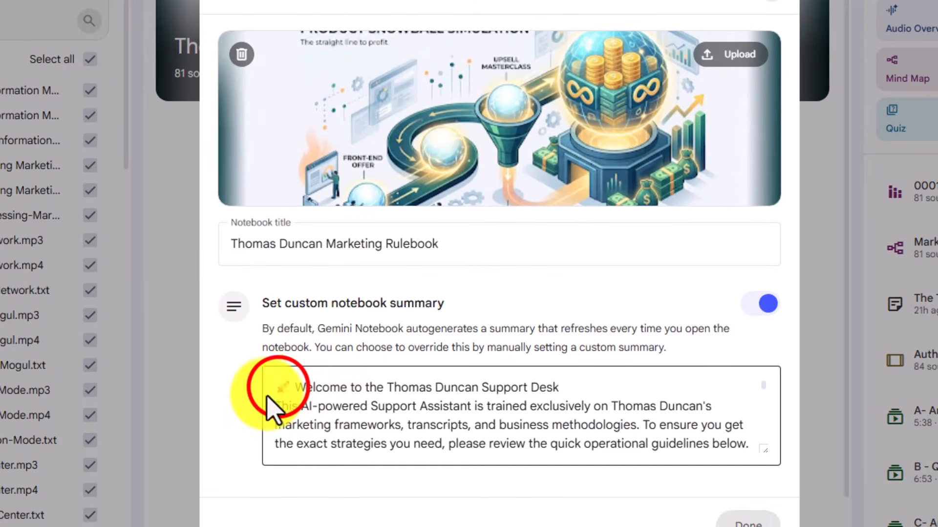
{"action": "key", "text": "ctrl+a"}
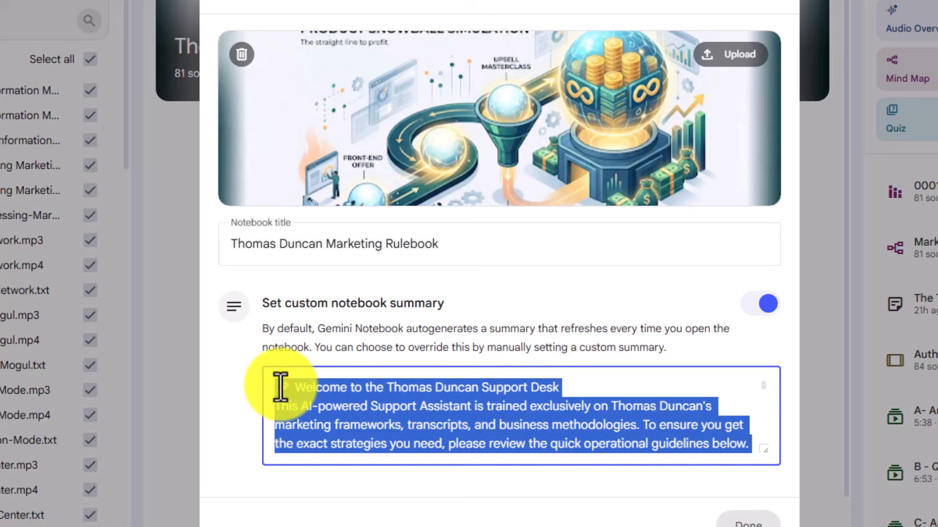
{"action": "key", "text": "ctrl+v"}
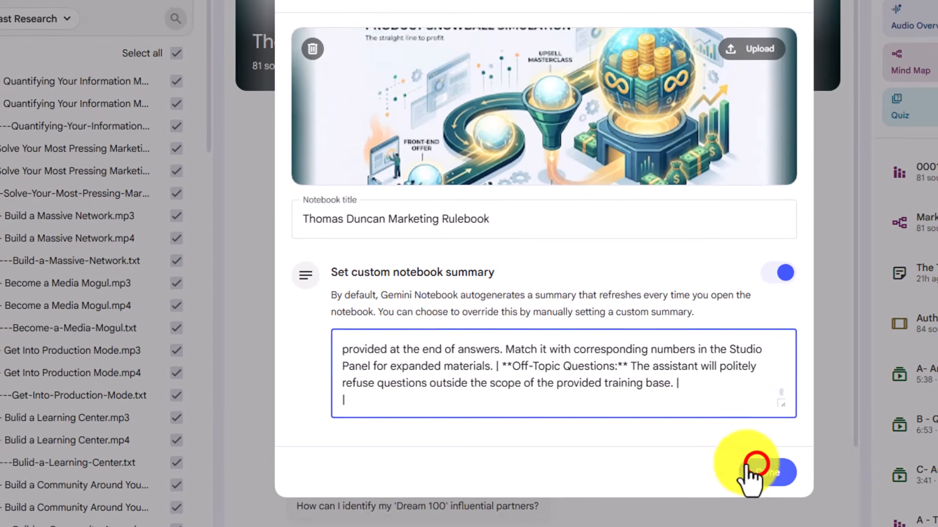
{"action": "left_click", "coordinate": [748, 523]}
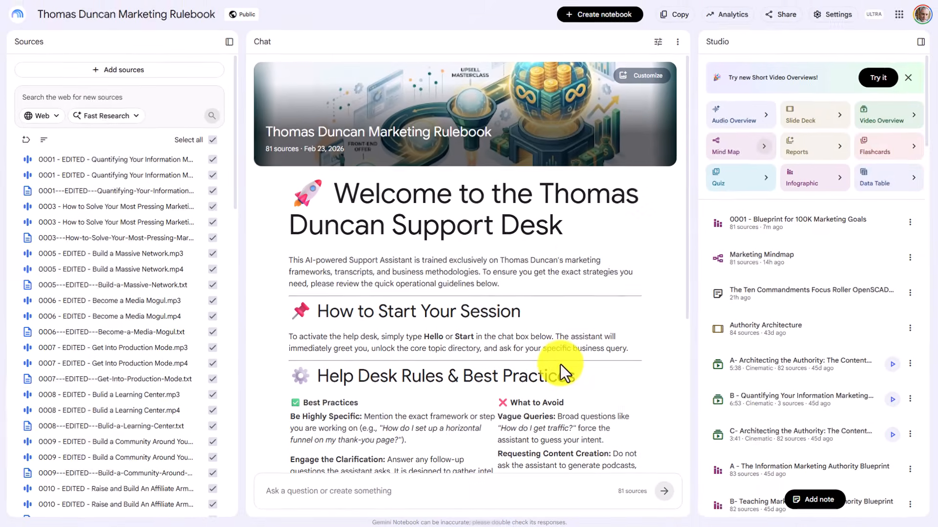
{"action": "scroll", "coordinate": [530, 251], "scroll_direction": "down", "scroll_amount": 2}
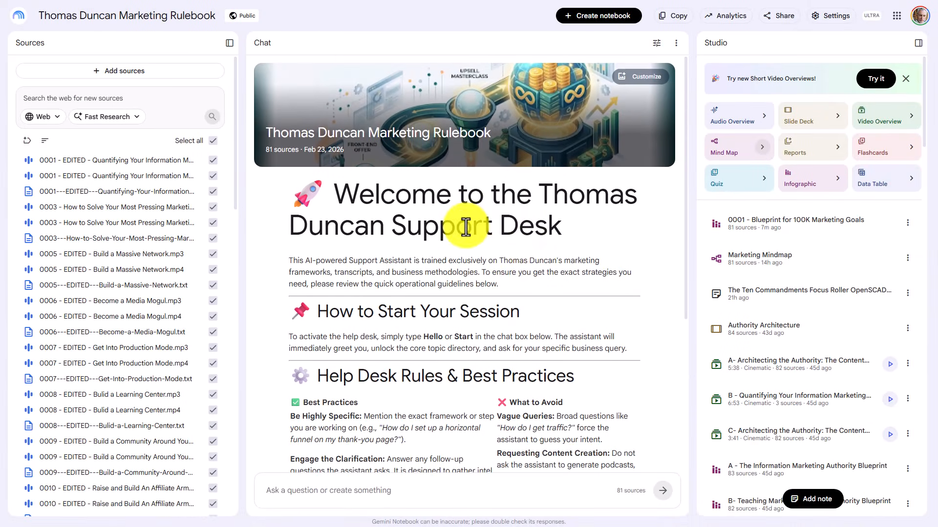
In Gemini's Live Simulation Example, copy the Step 2 core query "How do I make sure my audience connects with my training when I'm just getting started?"
{"action": "scroll", "coordinate": [466, 230], "scroll_direction": "down", "scroll_amount": 3}
{"action": "scroll", "coordinate": [466, 233], "scroll_direction": "up", "scroll_amount": 3}
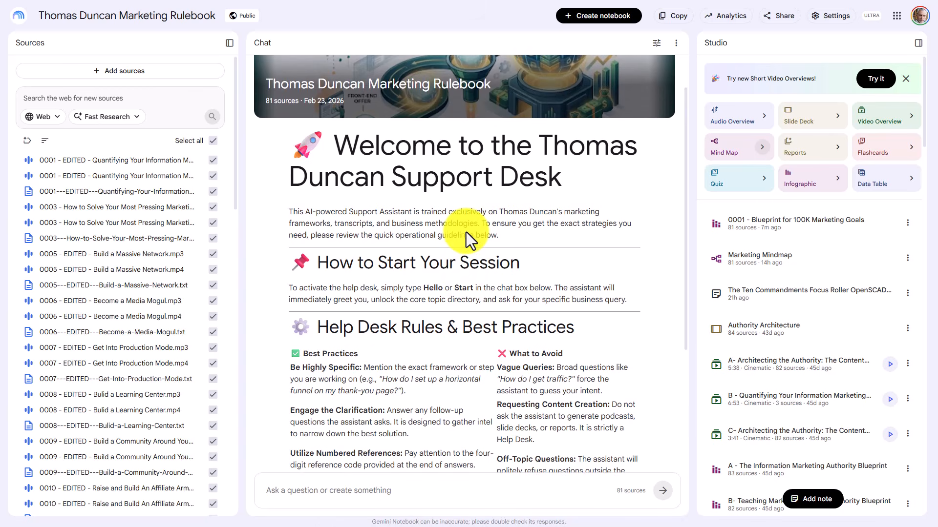
{"action": "key", "text": "ctrl+Tab"}
{"action": "scroll", "coordinate": [499, 219], "scroll_direction": "up", "scroll_amount": 6}
{"action": "scroll", "coordinate": [498, 218], "scroll_direction": "up", "scroll_amount": 3}
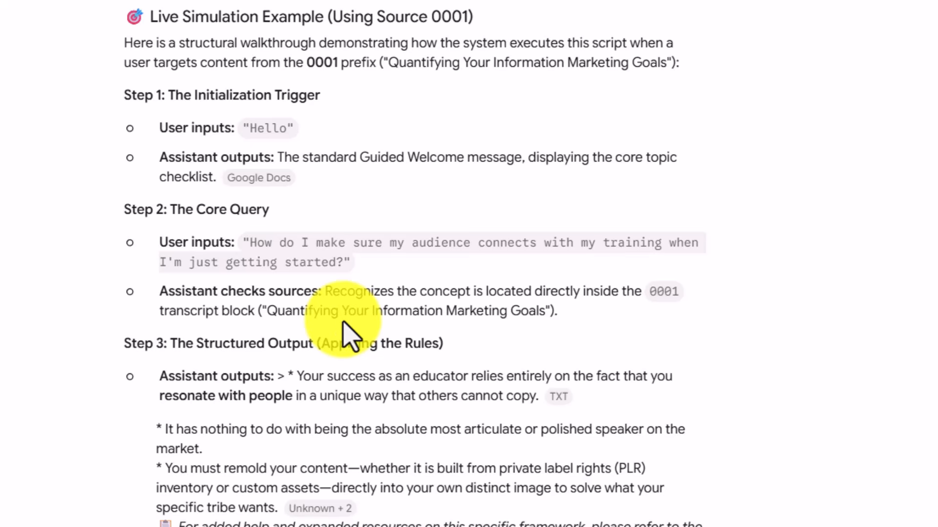
{"action": "left_click", "coordinate": [260, 242]}
{"action": "left_click", "coordinate": [250, 241]}
{"action": "left_click", "coordinate": [250, 241]}
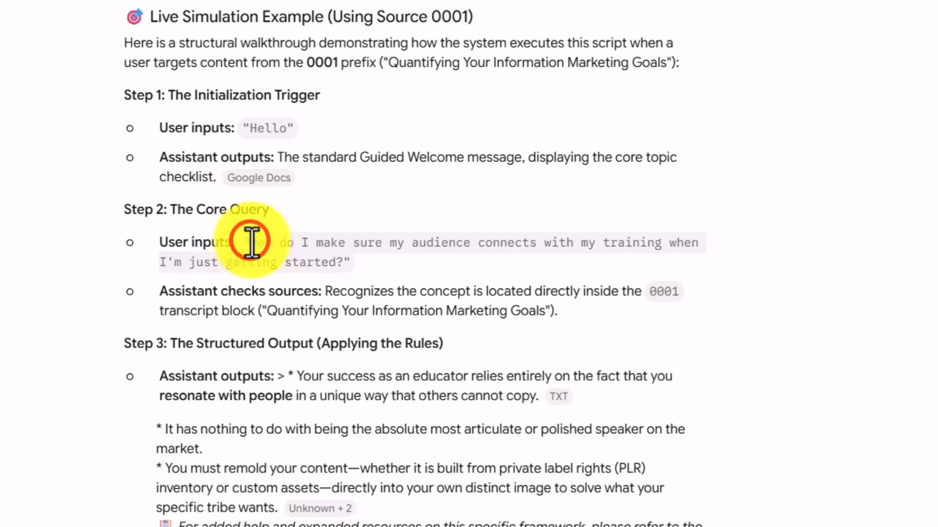
{"action": "left_click_drag", "start_coordinate": [250, 241], "coordinate": [342, 268]}
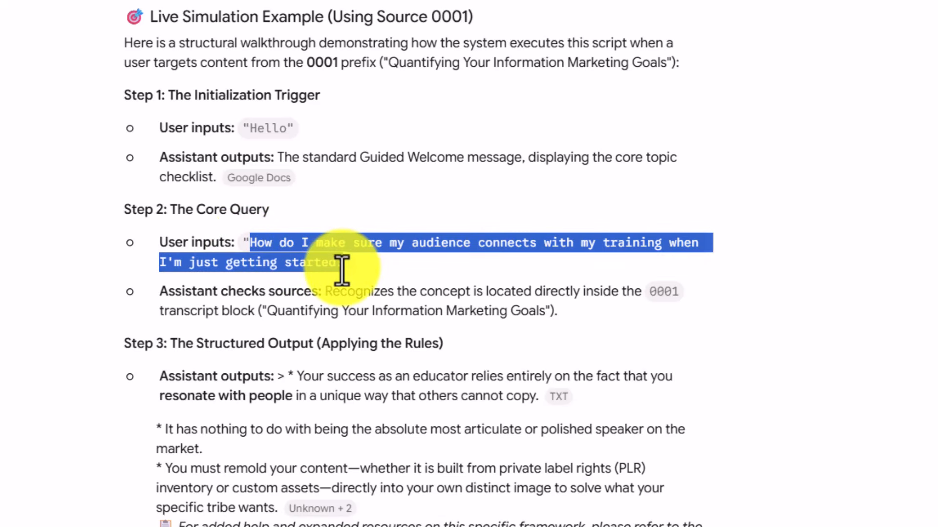
{"action": "left_click_drag", "start_coordinate": [342, 270], "coordinate": [350, 295]}
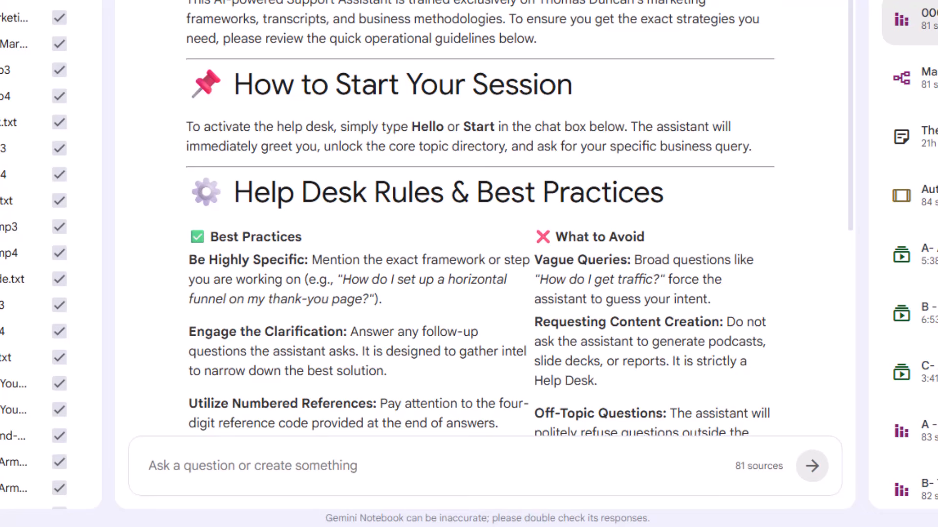
Start the help desk session in the notebook chat by sending the message "Hello"
{"action": "scroll", "coordinate": [517, 156], "scroll_direction": "down", "scroll_amount": 6}
{"action": "left_click", "coordinate": [302, 471]}
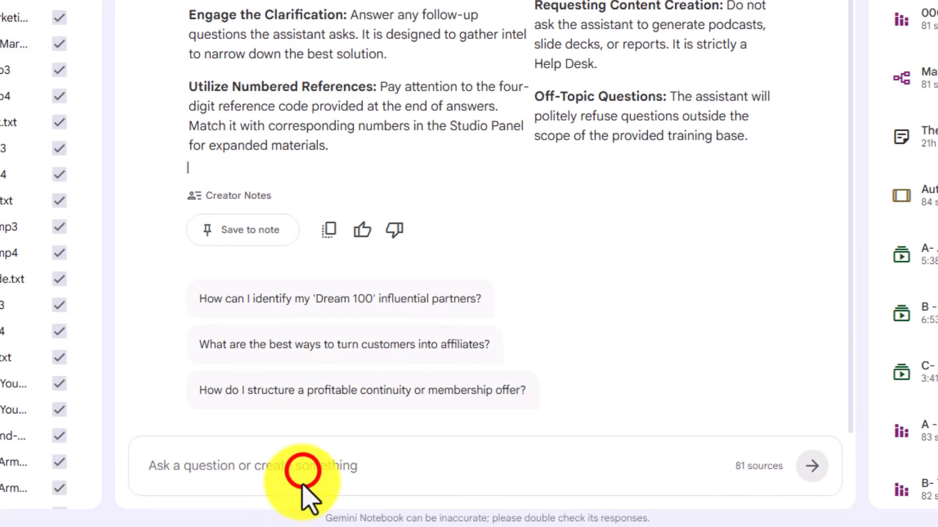
{"action": "type", "text": "Hello"}
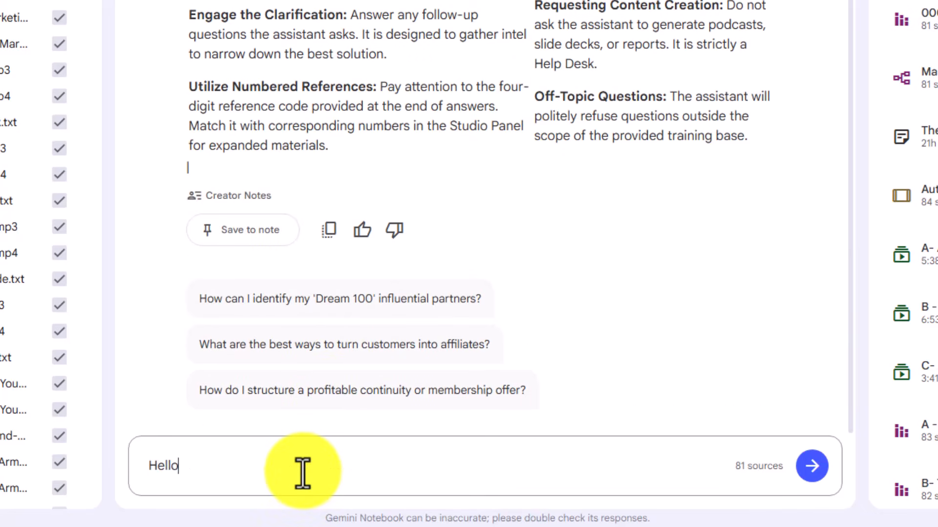
{"action": "key", "text": "Return"}
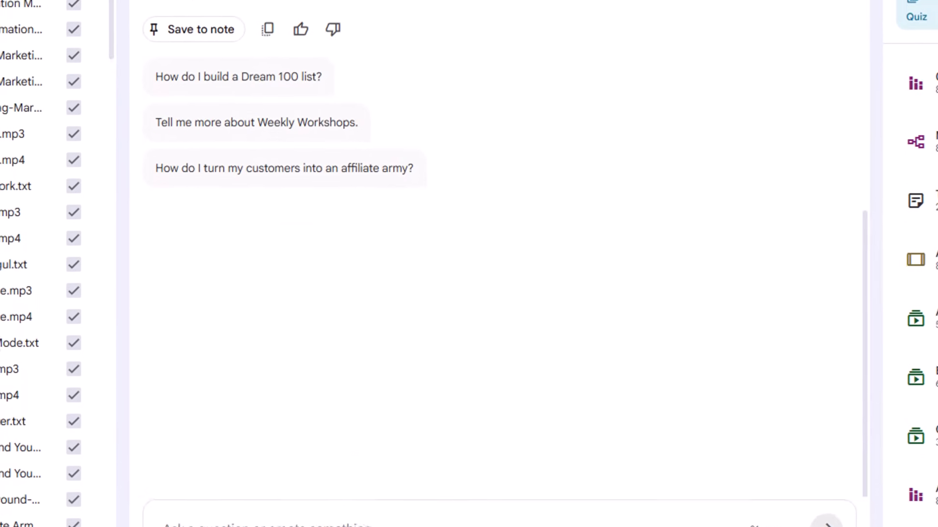
Send the copied question about making sure the audience connects with the training to the notebook chat
{"action": "left_click", "coordinate": [324, 461]}
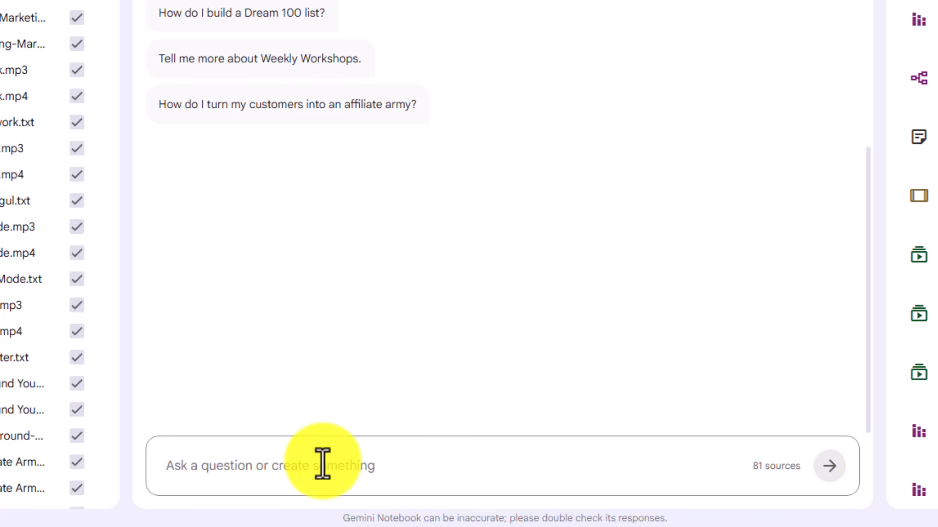
{"action": "key", "text": "ctrl+v"}
{"action": "key", "text": "Return"}
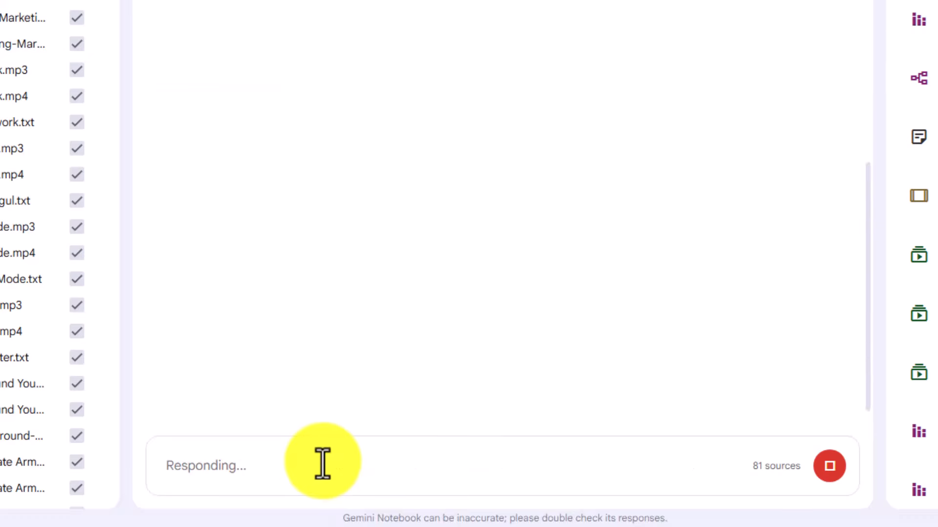